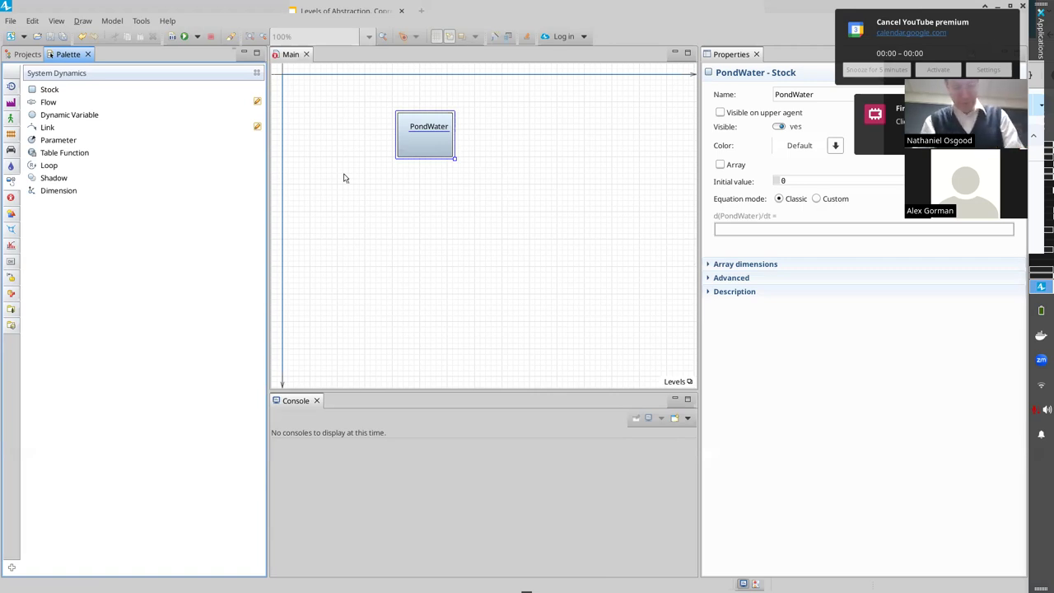
Rename the PondWater stock to PeopleBeingServed in its Properties Name field
left_click(432, 388)
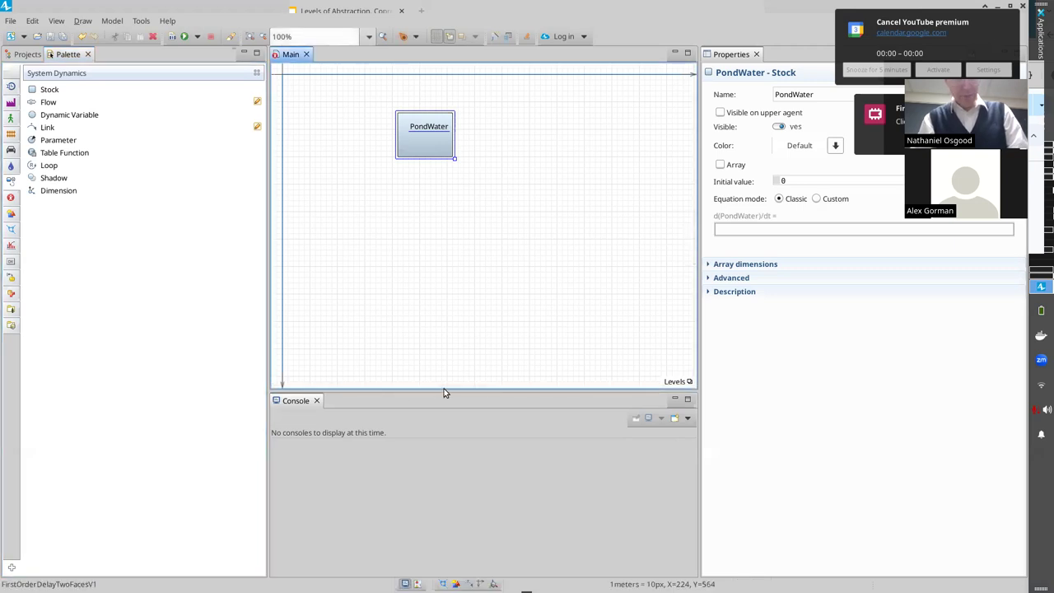
mouse_move(446, 388)
left_mouse_down()
mouse_move(414, 386)
mouse_move(463, 385)
mouse_move(451, 386)
left_mouse_up()
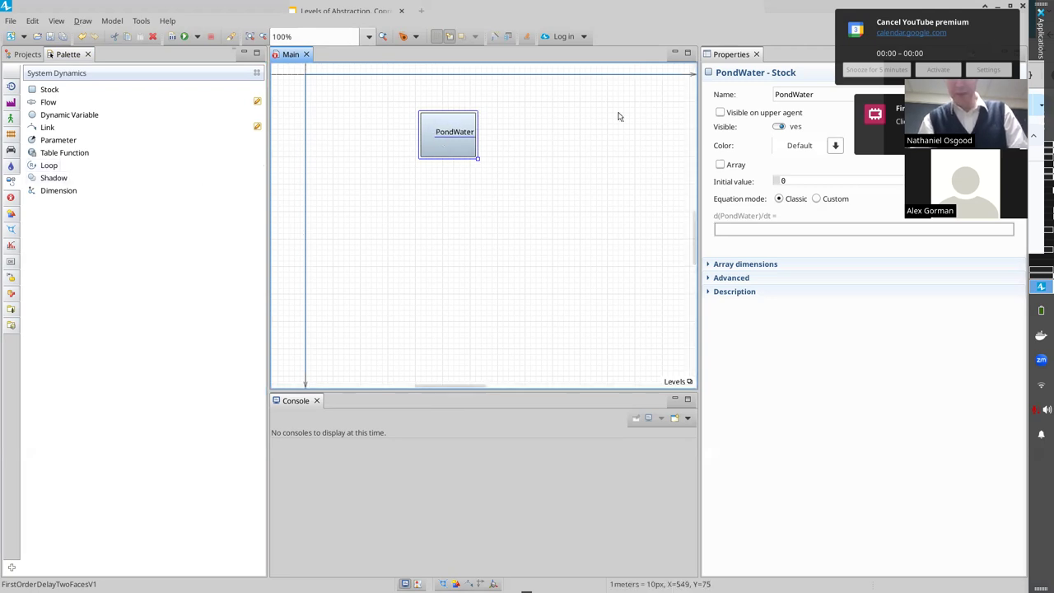
left_click(819, 94)
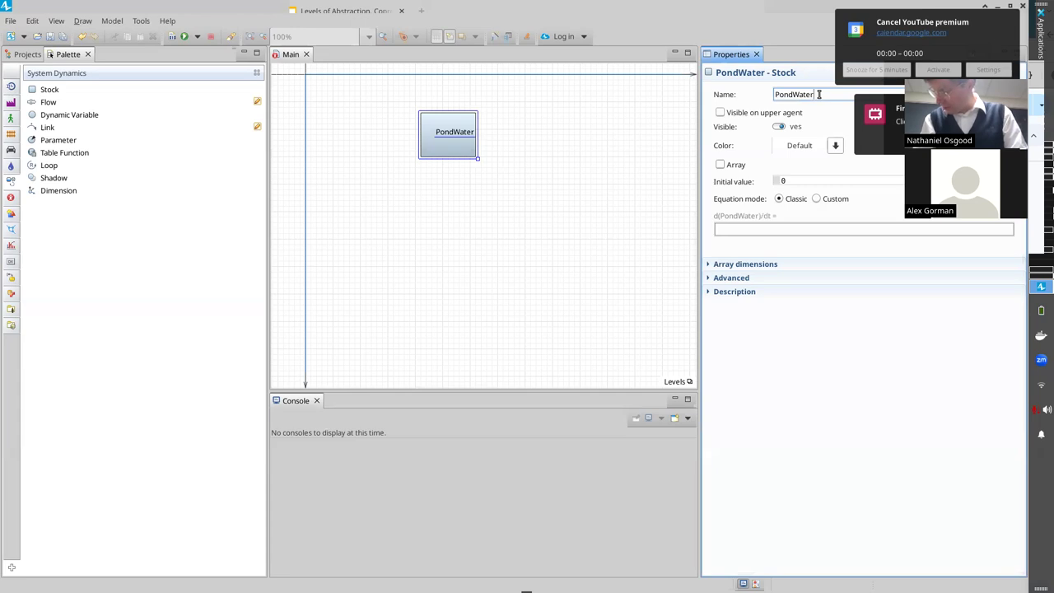
double_click(818, 94)
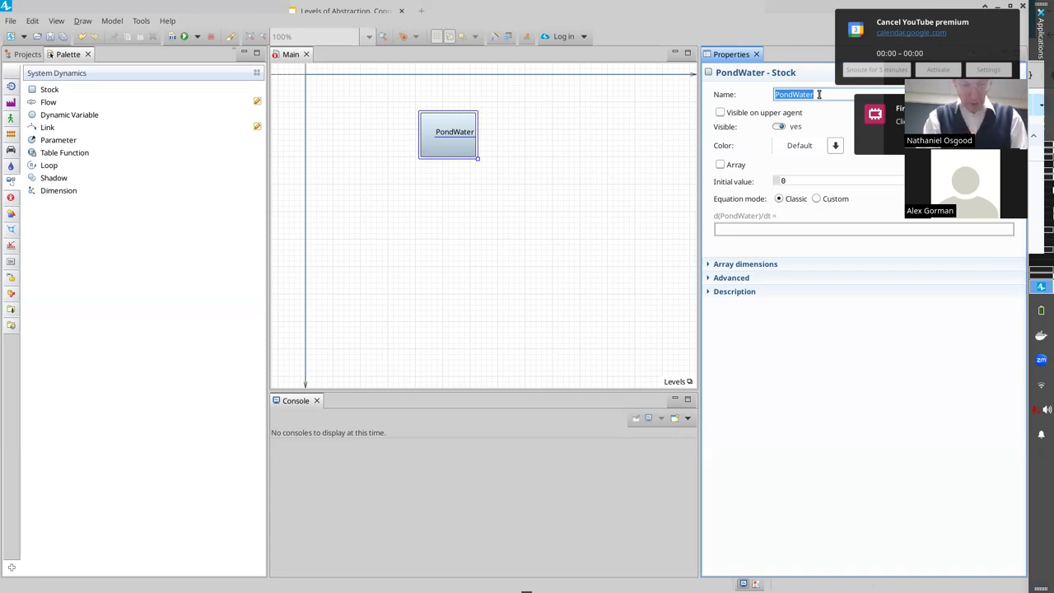
type("P")
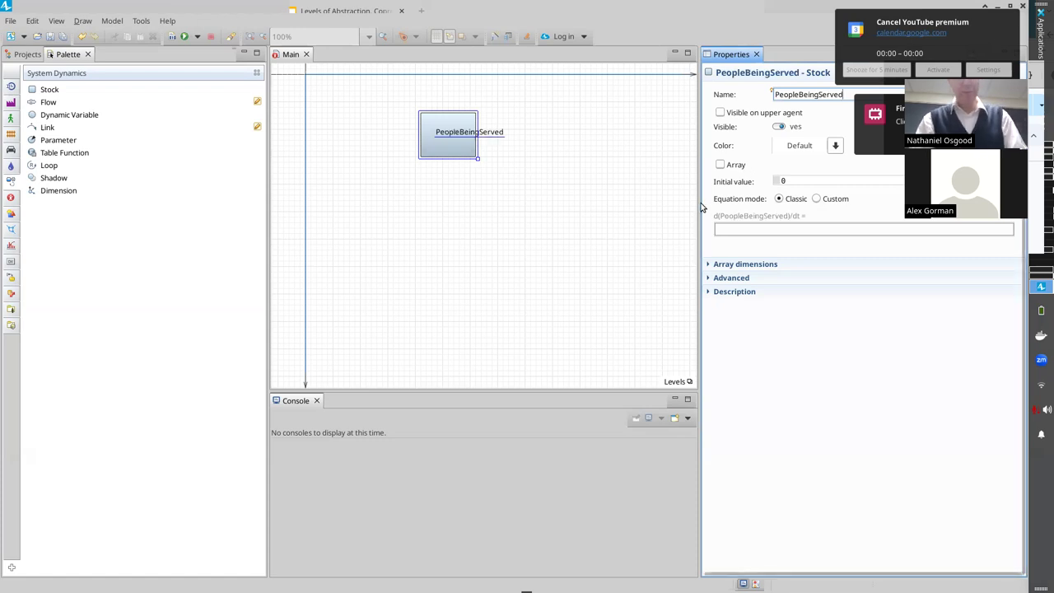
Draw a flow out of PeopleBeingServed into a cloud and name it serviceCompletion
left_click_drag(30, 102, 479, 136)
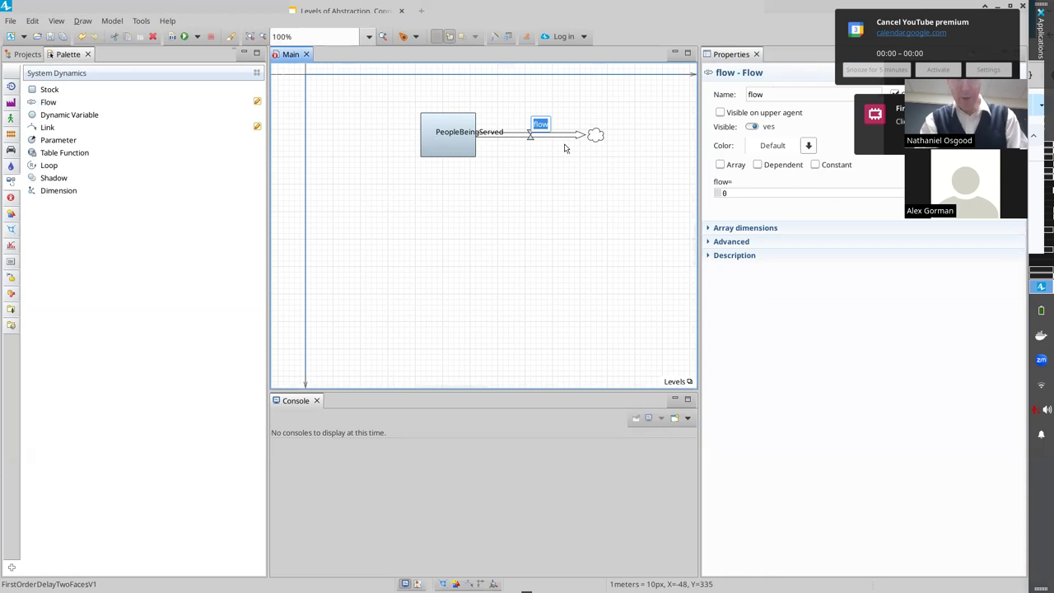
type("servigceCompletion")
key("Return")
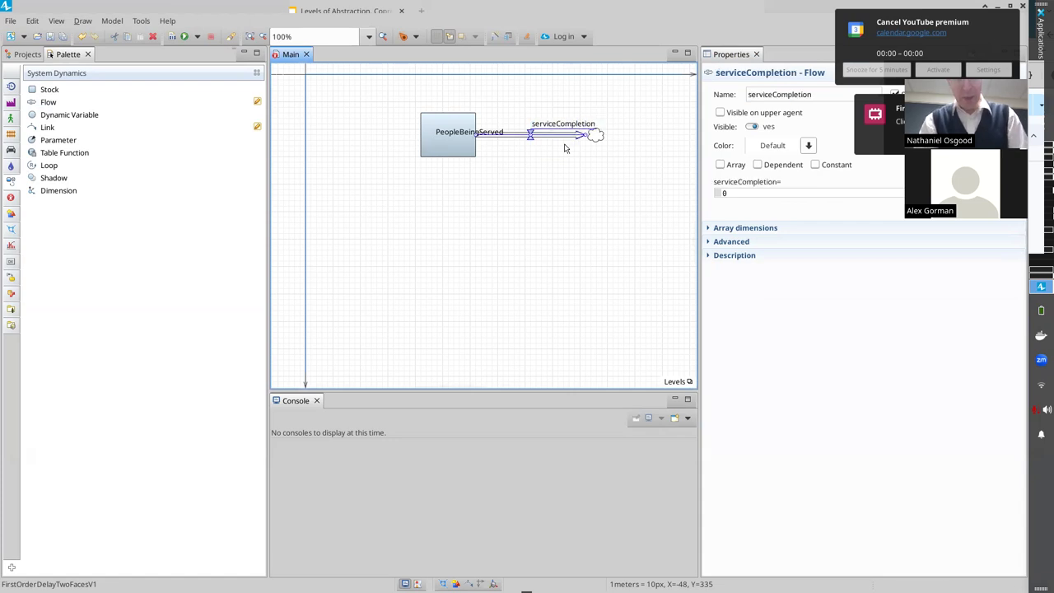
left_click(434, 156)
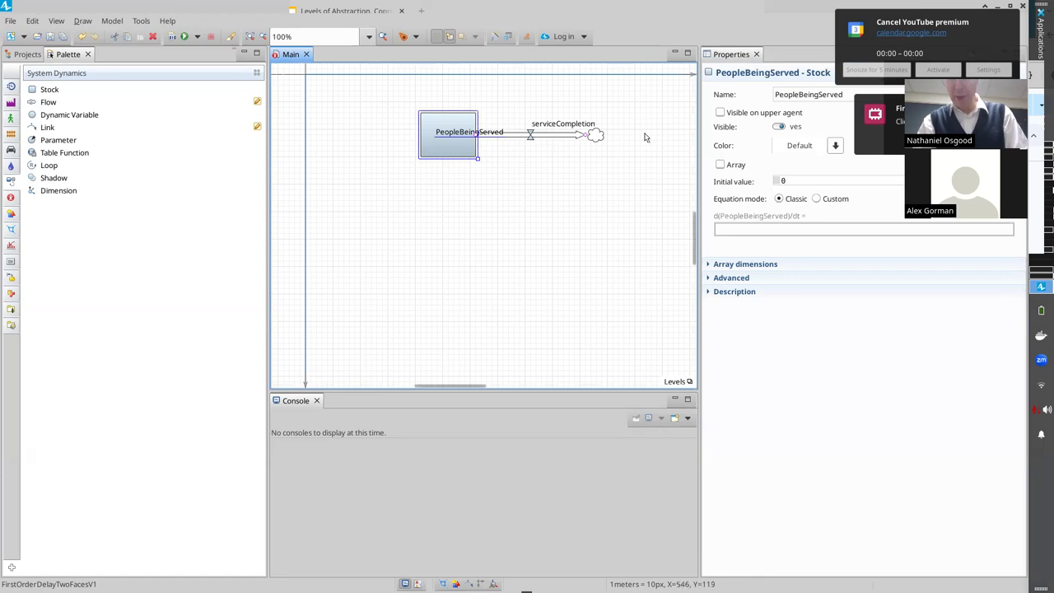
left_click(557, 136)
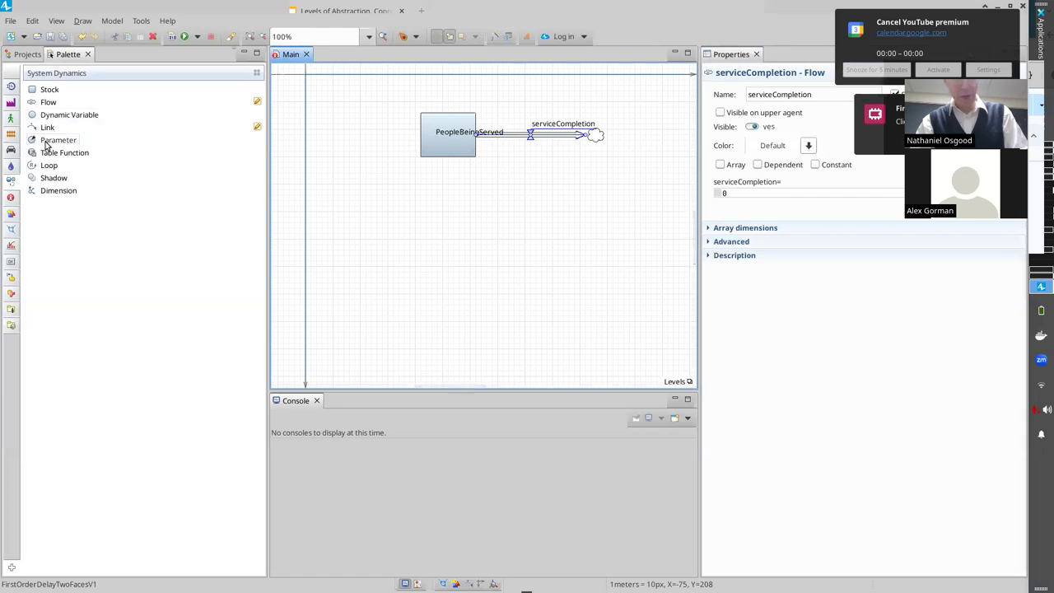
Place a parameter named meanTimeUnderService on the canvas just below the serviceCompletion flow
mouse_move(47, 145)
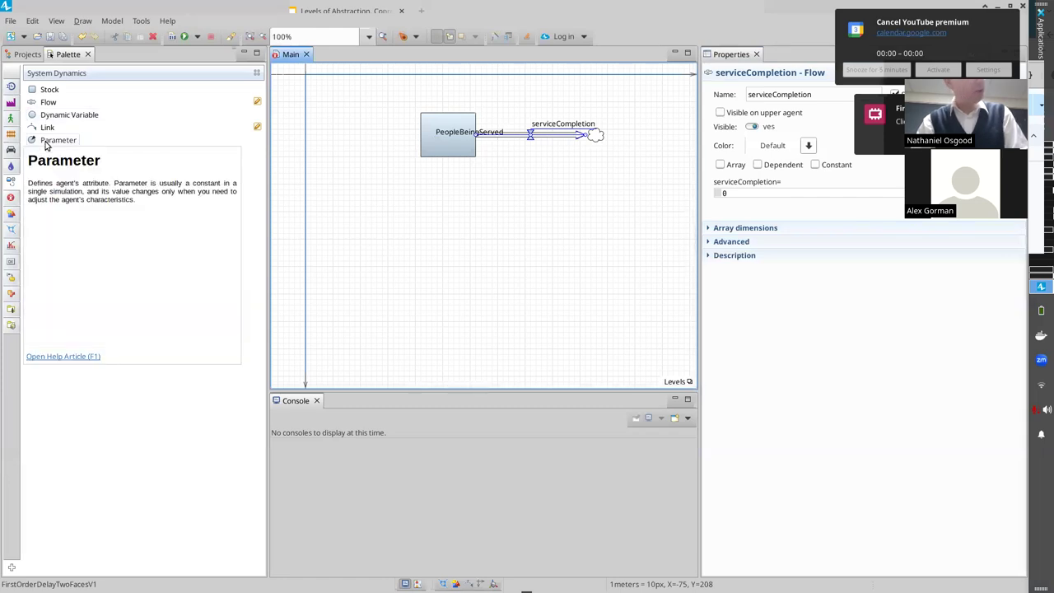
left_click_drag(46, 144, 516, 171)
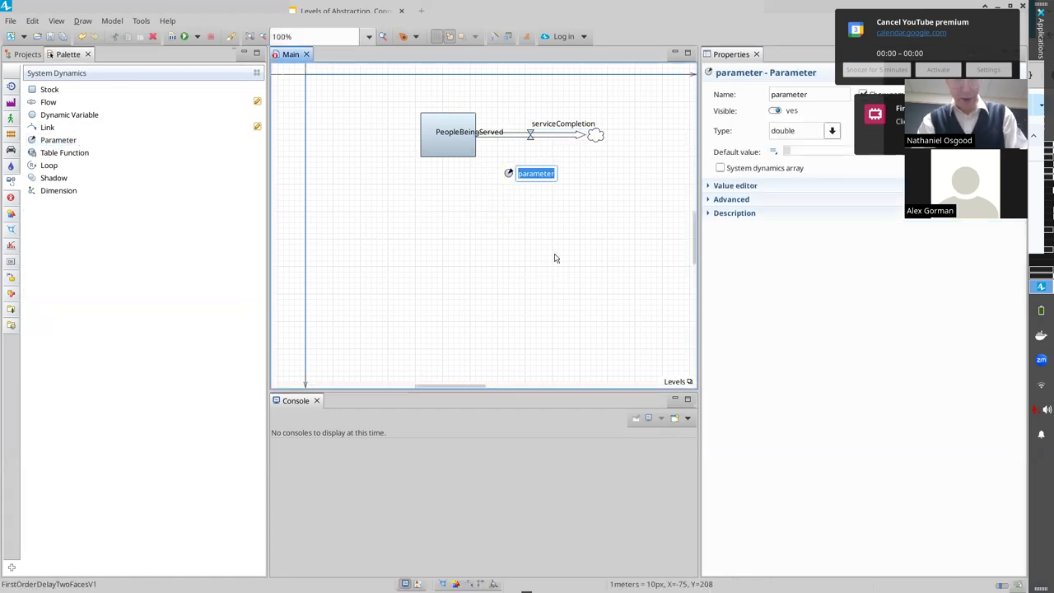
type("m")
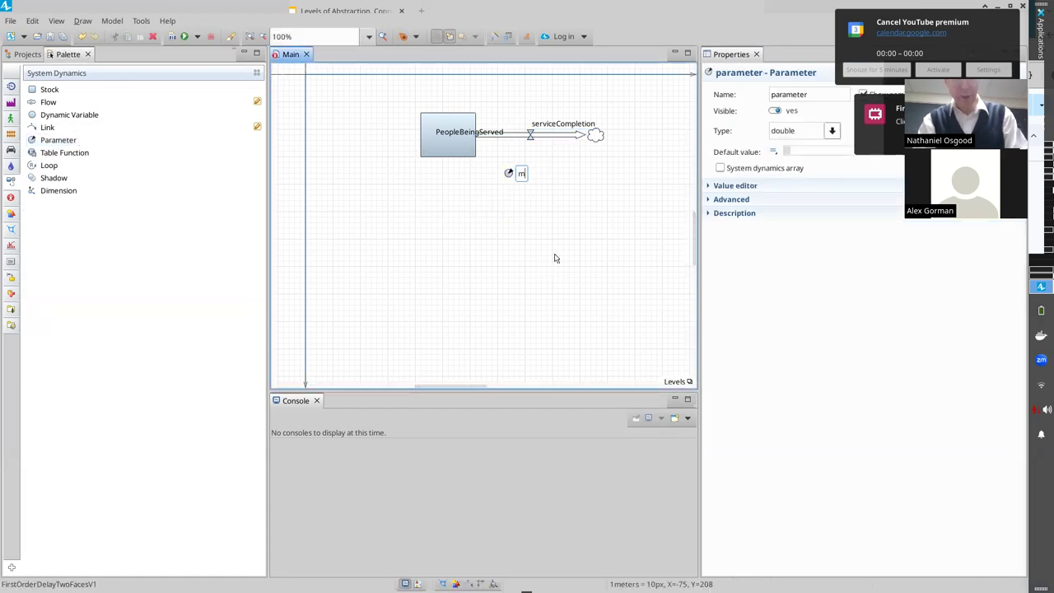
type("eanTimeUnderService")
key("Return")
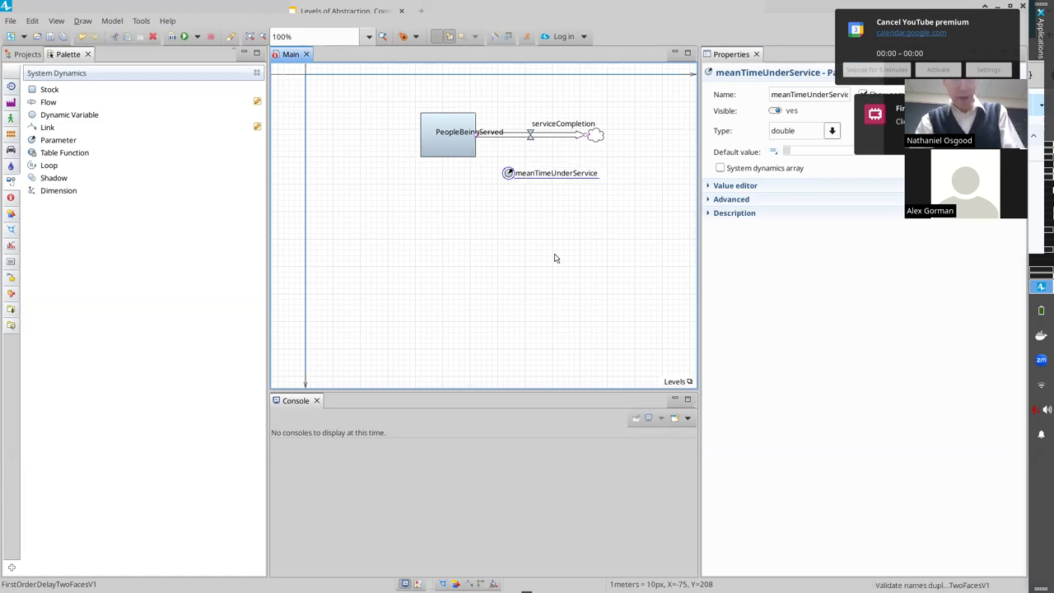
left_click(542, 135)
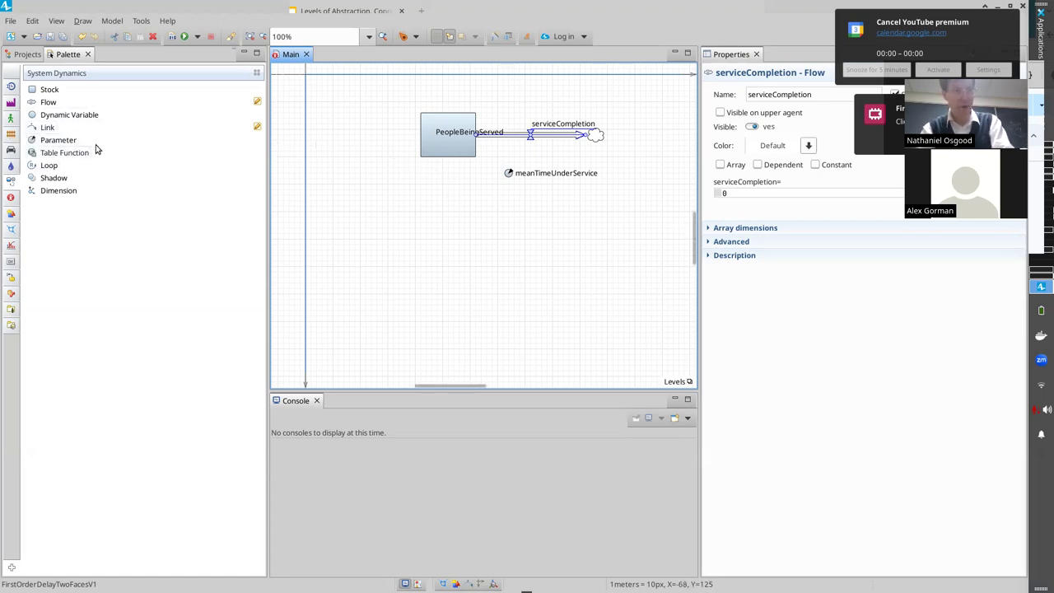
Draw dependency links from PeopleBeingServed and from meanTimeUnderService into the serviceCompletion valve
left_click(47, 129)
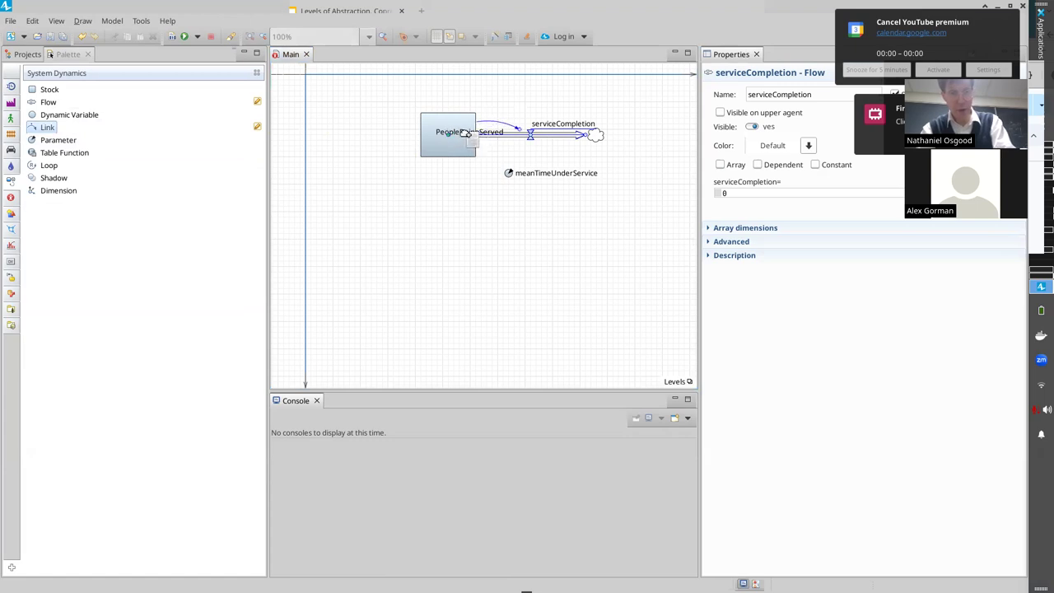
left_click(465, 133)
left_click(512, 138)
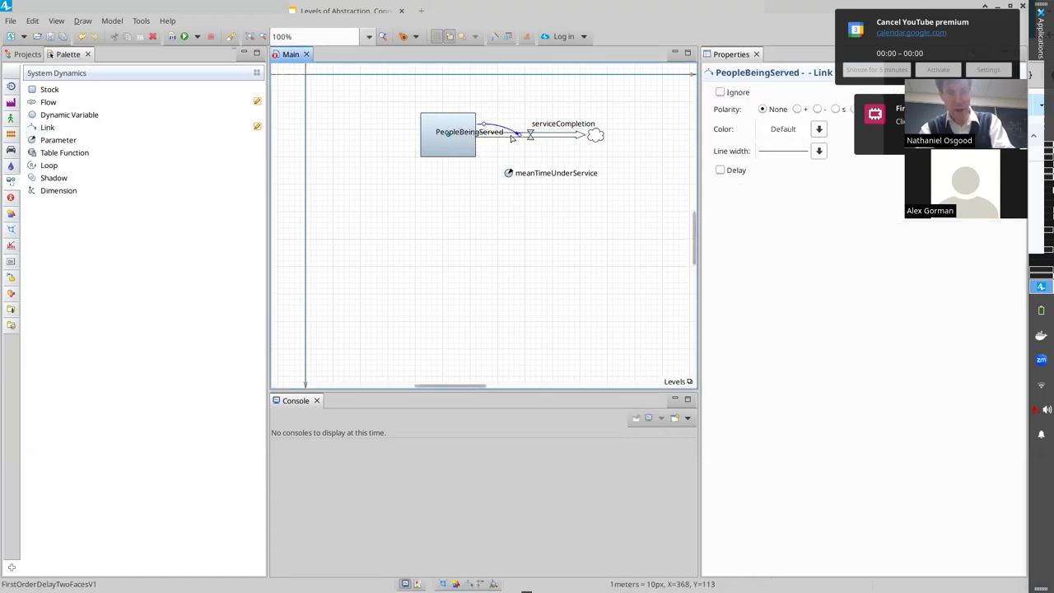
left_click_drag(513, 134, 530, 139)
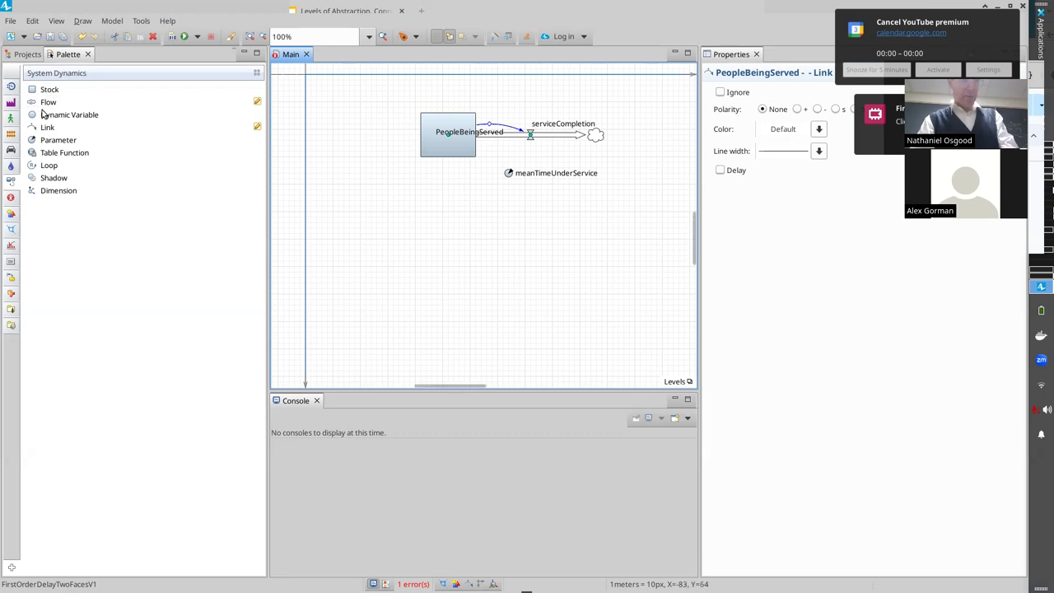
left_click_drag(45, 128, 510, 174)
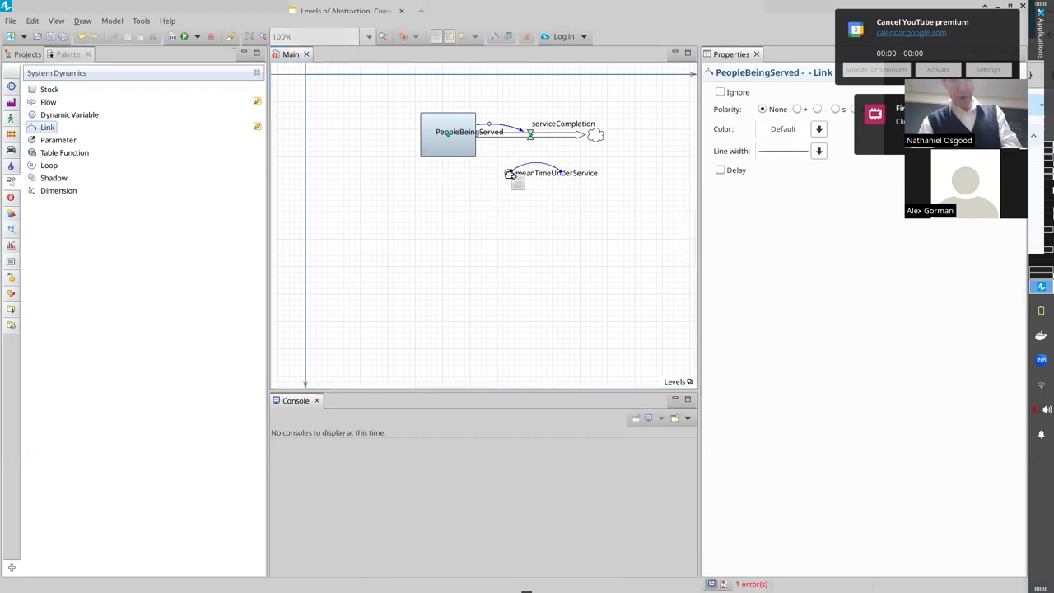
left_click(509, 174)
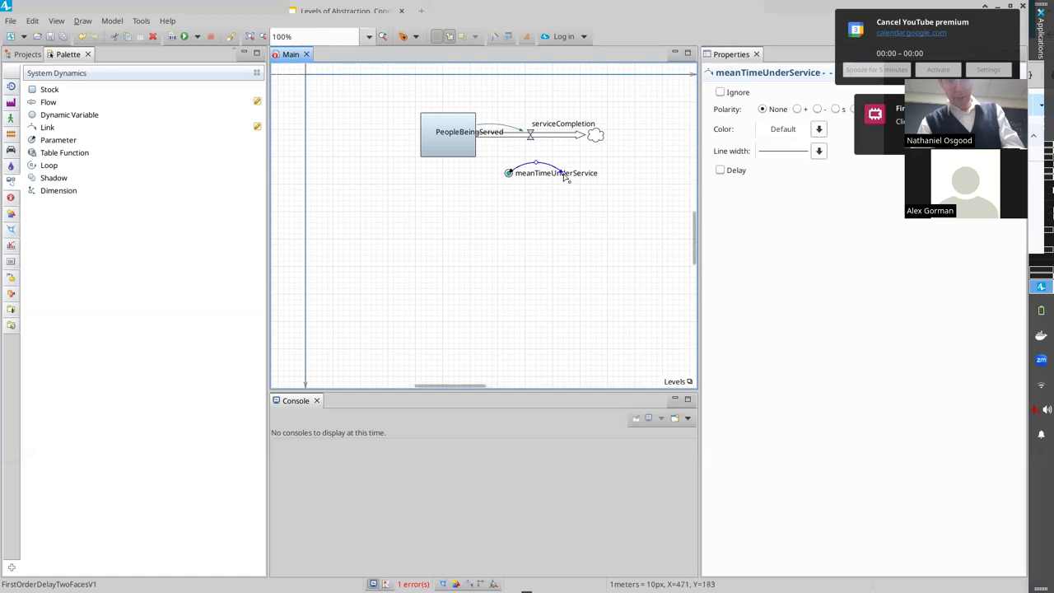
left_click_drag(553, 163, 530, 137)
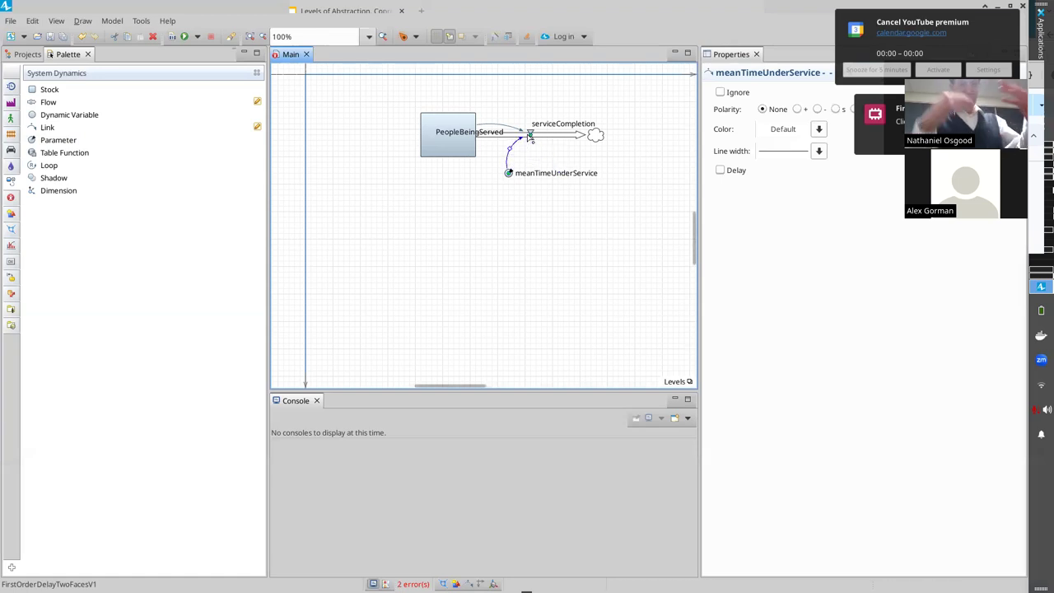
left_click(547, 139)
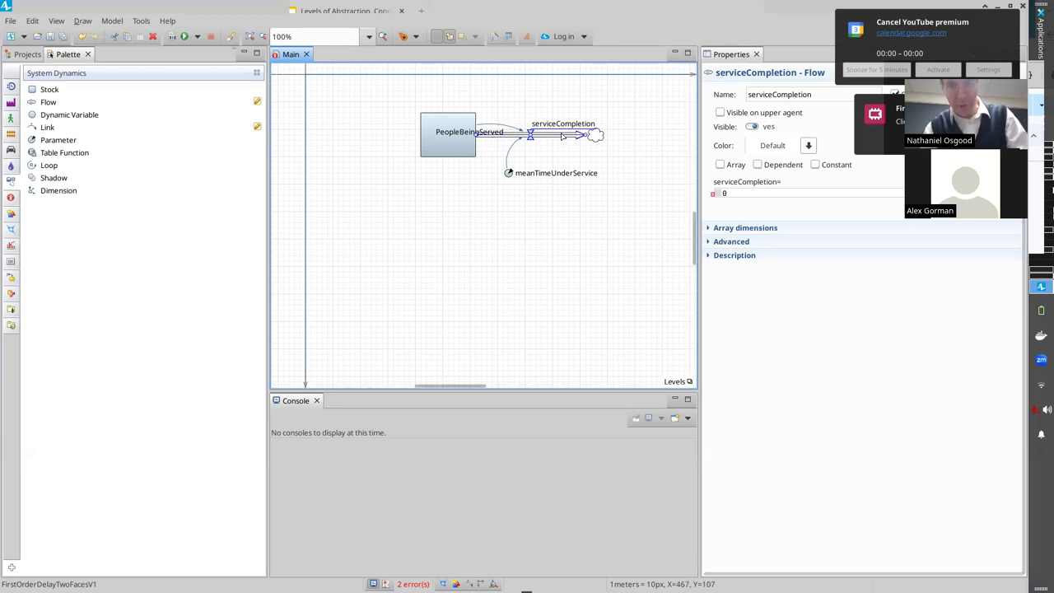
Enter 'PeopleBeingServed / meanTimeUnderService' as the serviceCompletion flow's rate equation
left_click(734, 193)
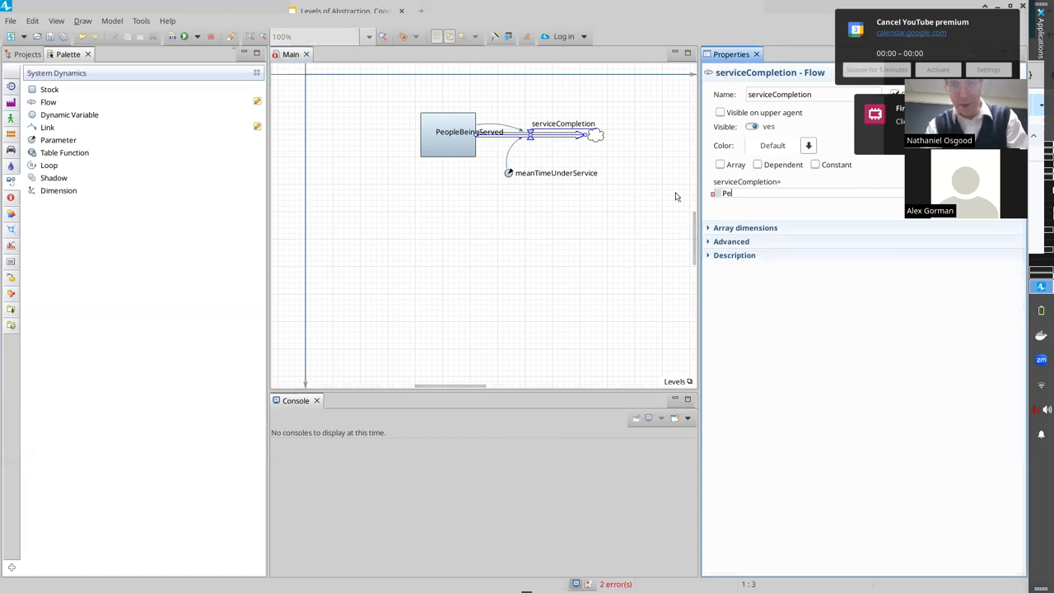
type("PeopleBeingServed/mean")
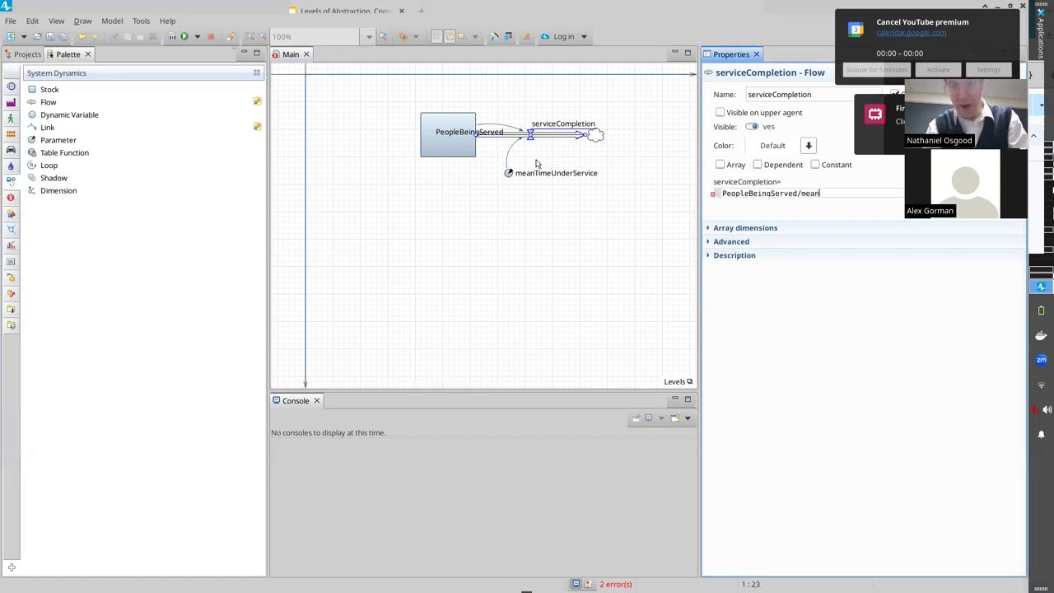
type("Time")
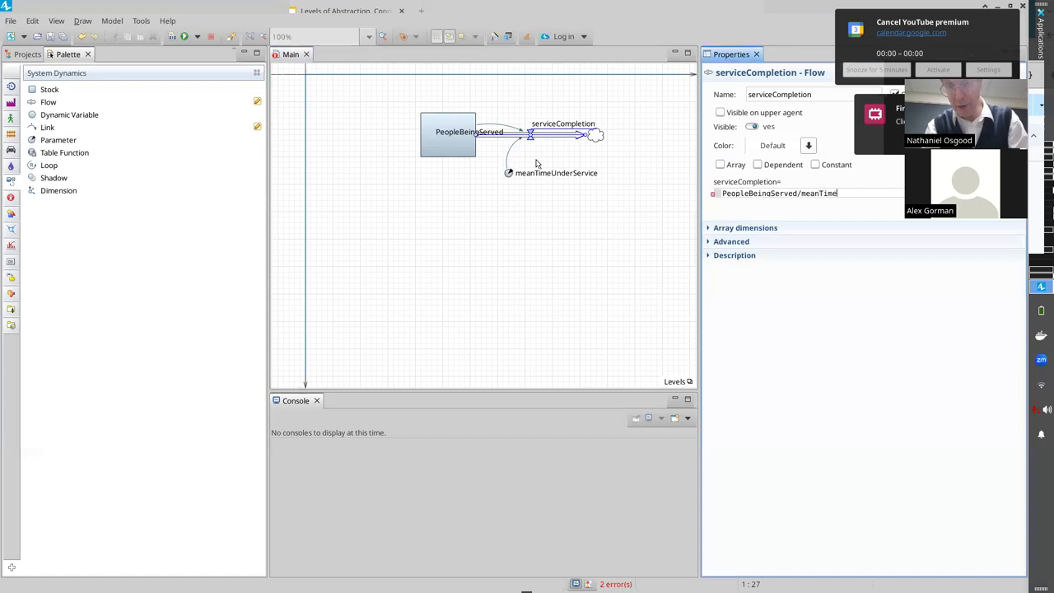
key("ctrl+space")
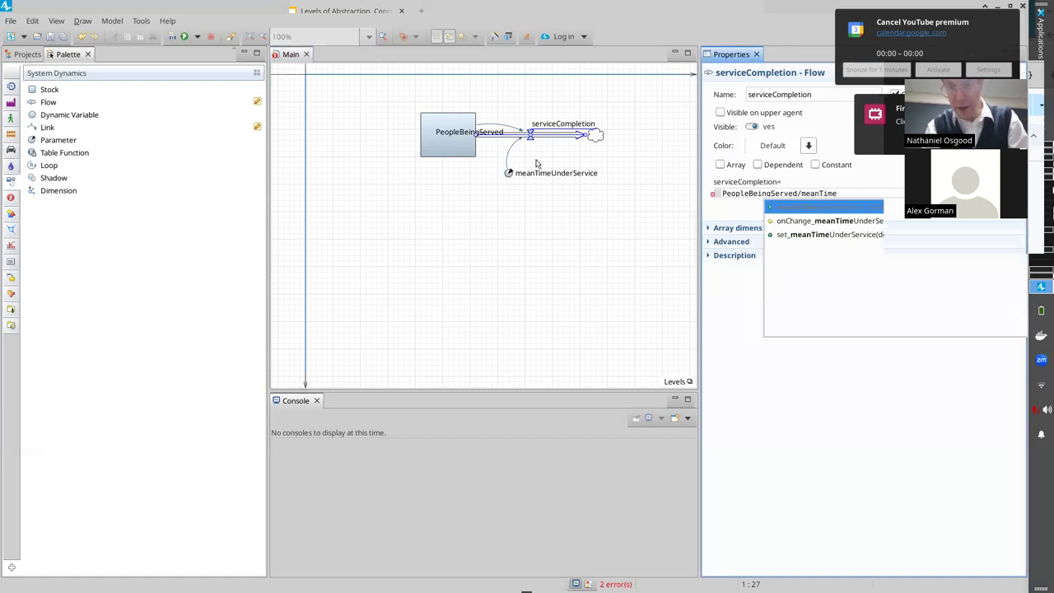
key("Return")
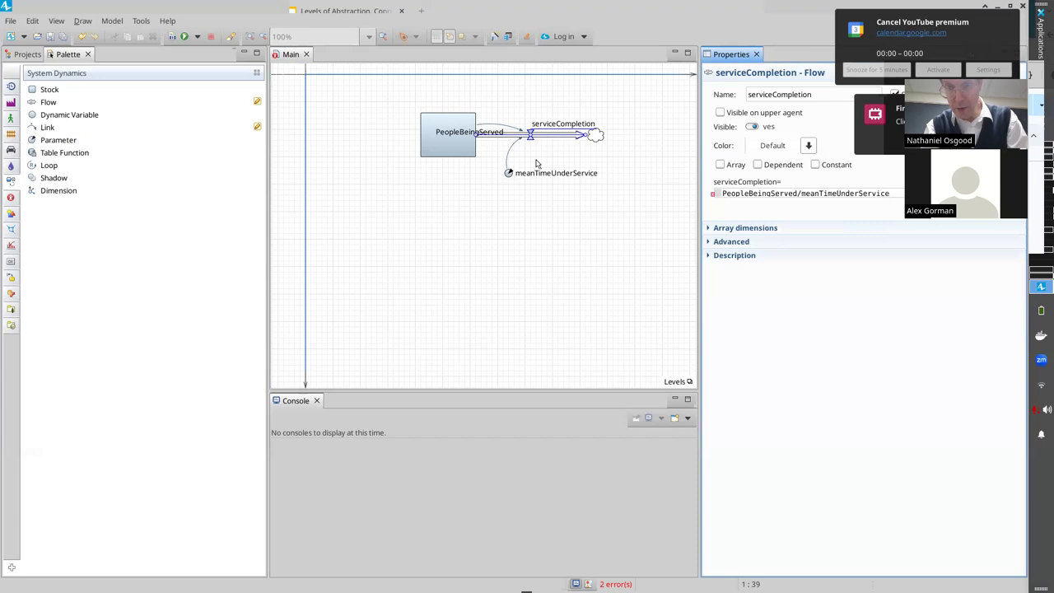
key("ctrl+Left")
key("ctrl+Left")
key("Right")
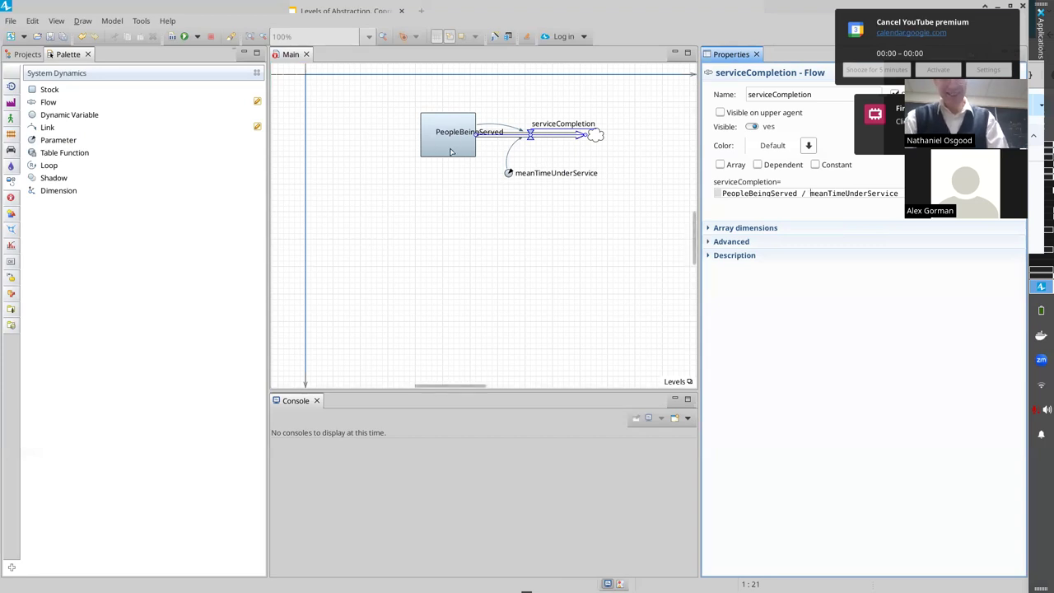
left_click(451, 151)
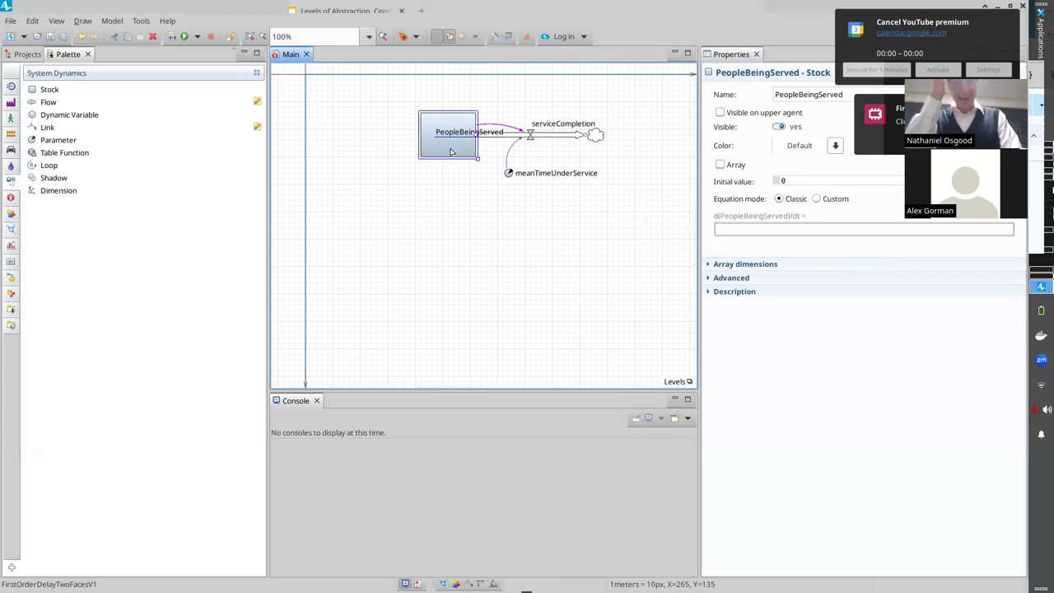
Change the PeopleBeingServed stock's initial value from 0 to 1000
left_click(793, 187)
key("BackSpace")
type("1")
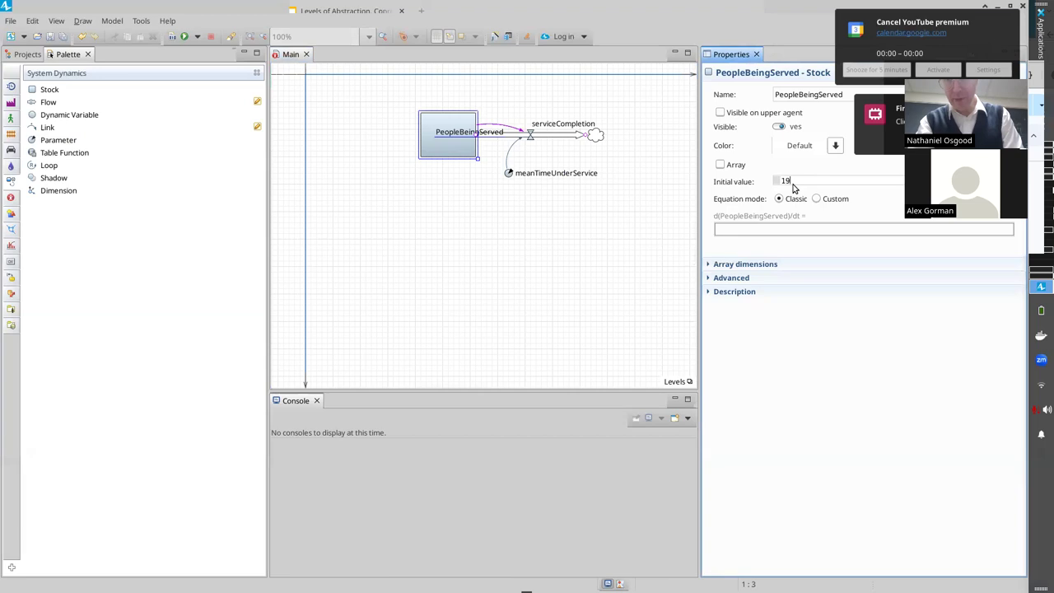
type("000")
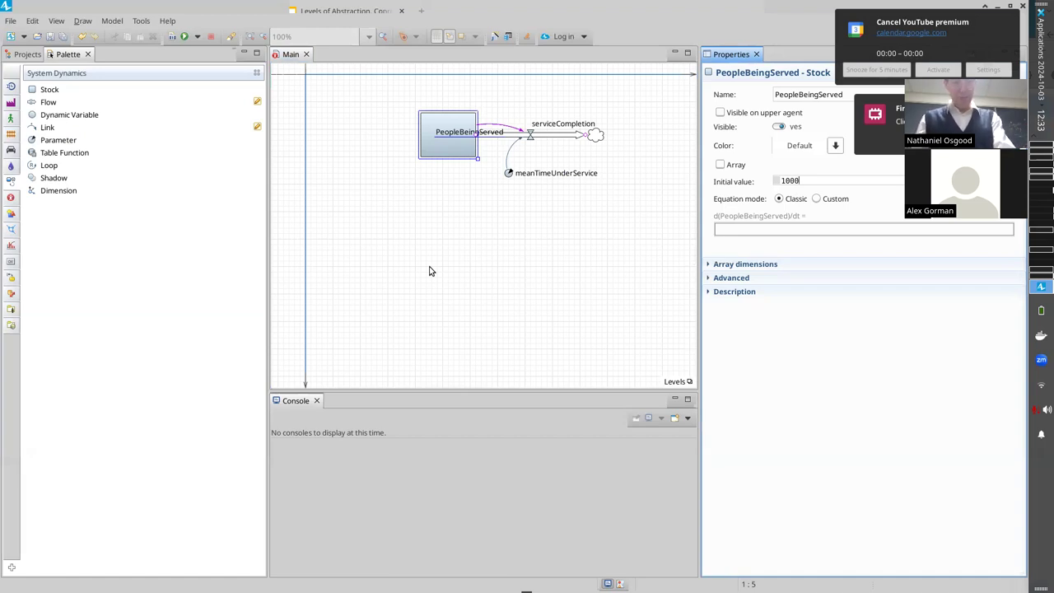
key("ctrl+s")
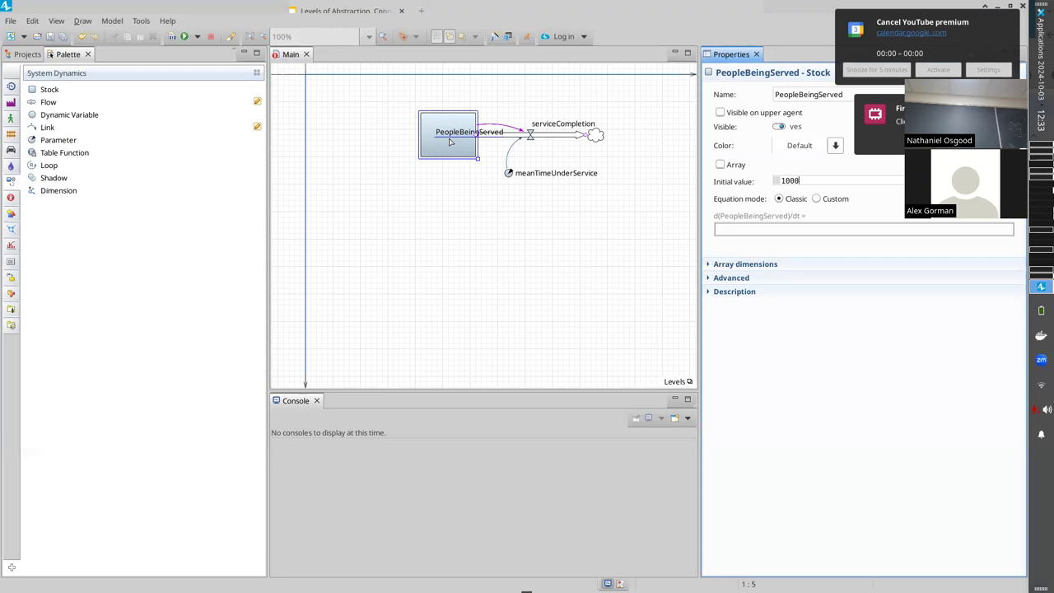
Set the meanTimeUnderService parameter's default value to 10.0
left_click(509, 174)
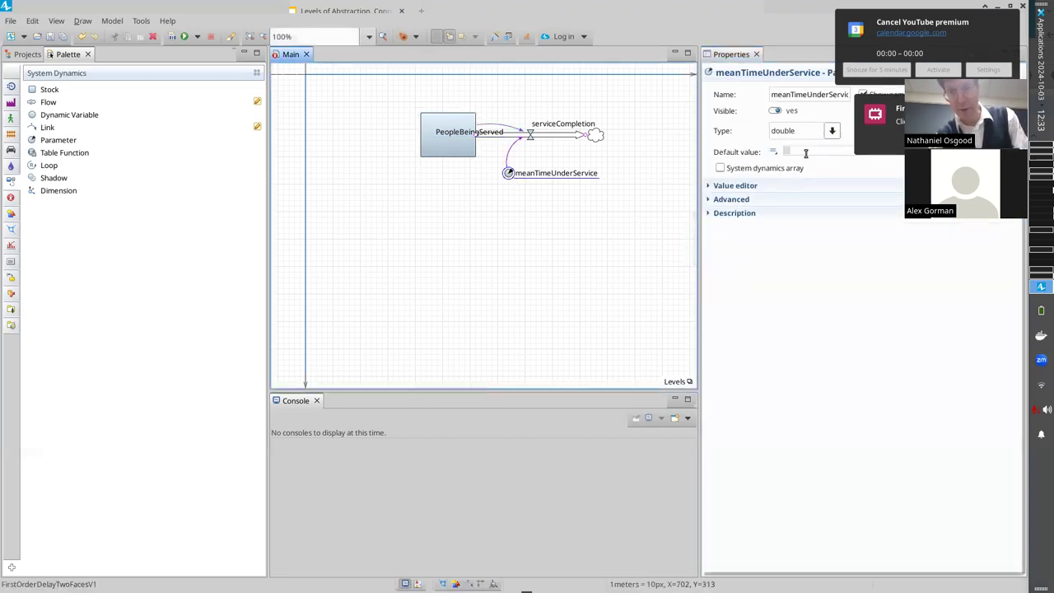
left_click(807, 152)
type("1")
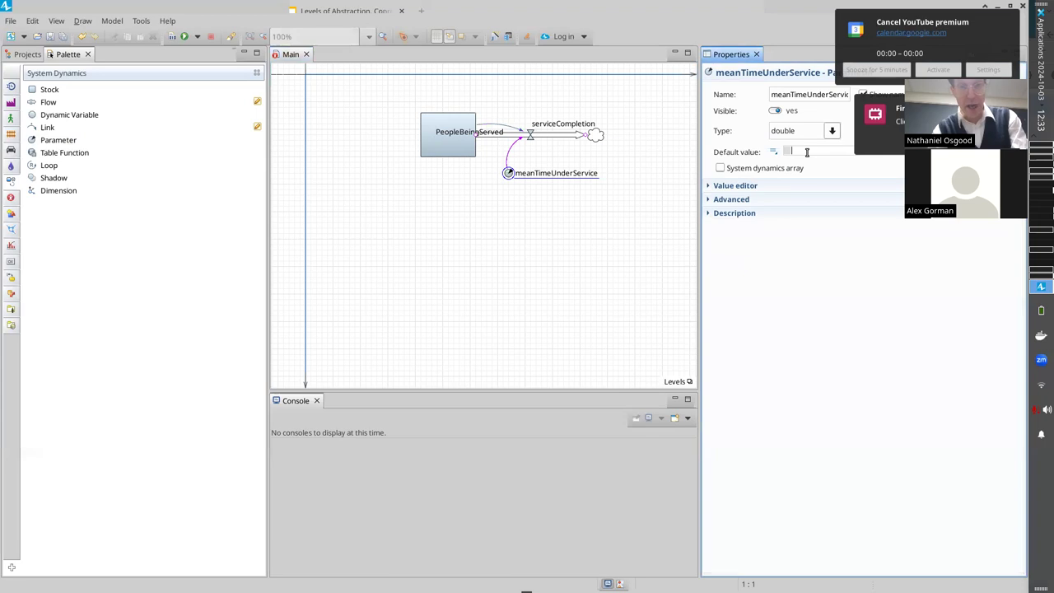
type("0.0")
key("ctrl+s")
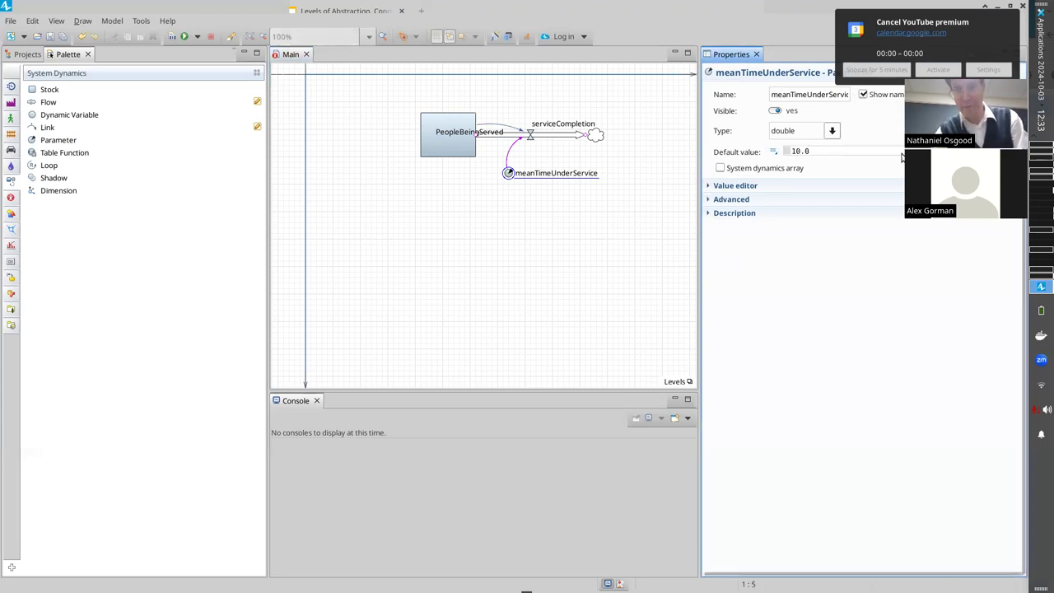
key("ctrl+s")
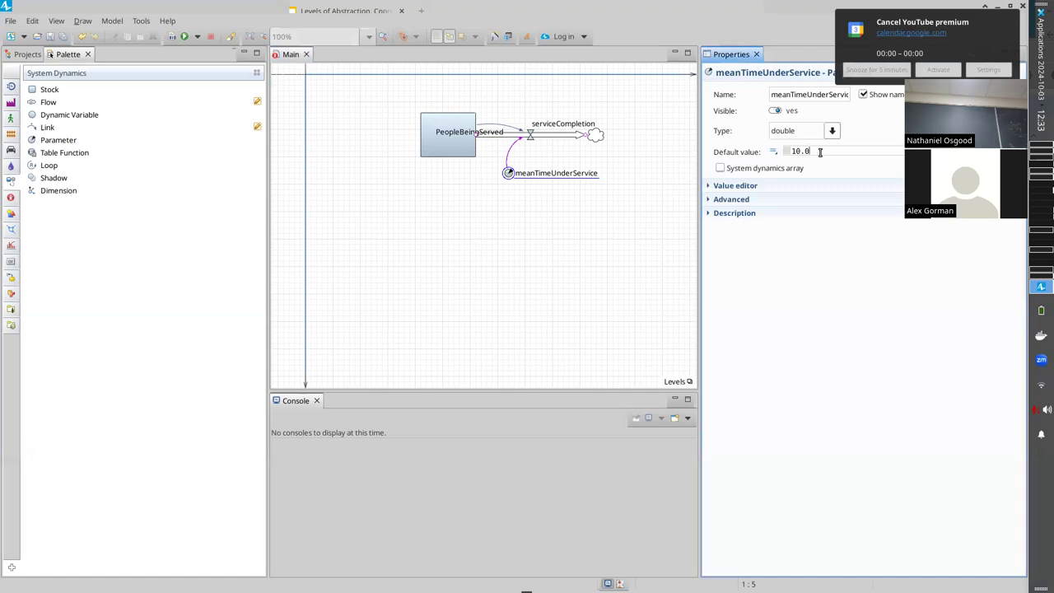
left_click(568, 135)
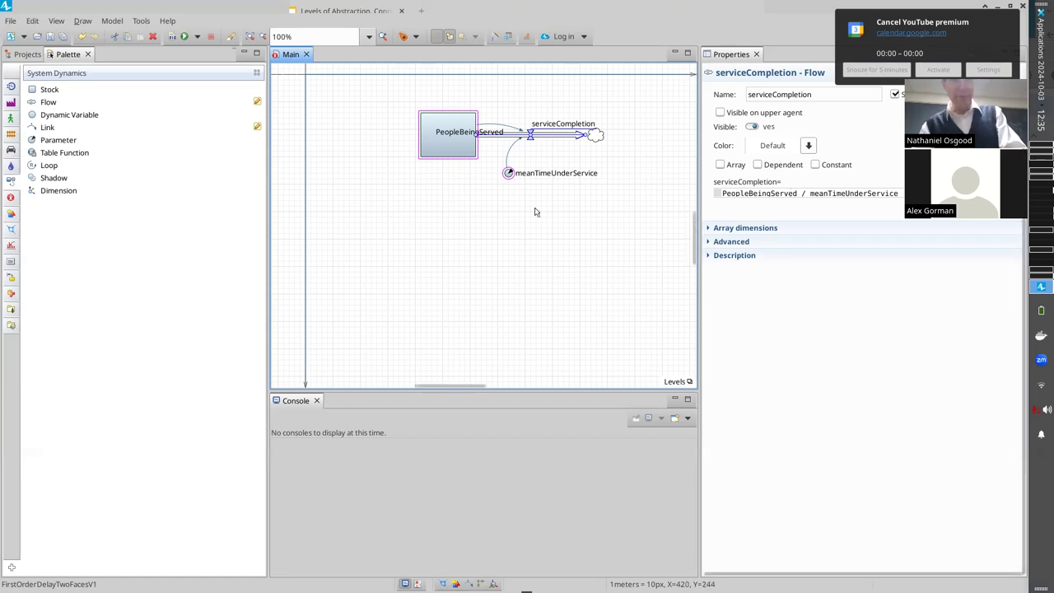
left_click(426, 153)
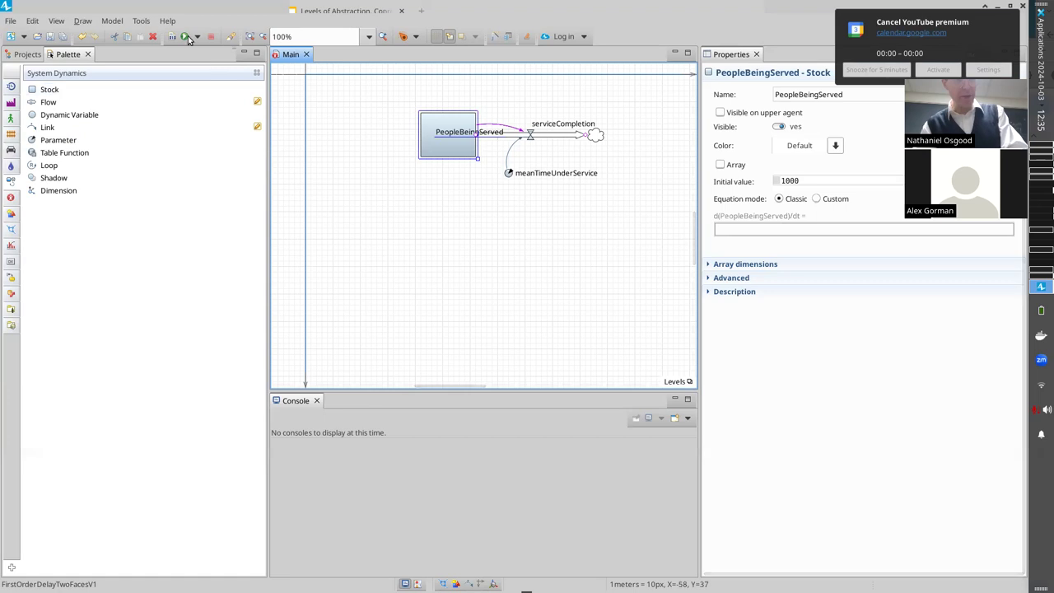
Run the Simulation: Main experiment from the project tree, then close the simulation window
left_click(18, 54)
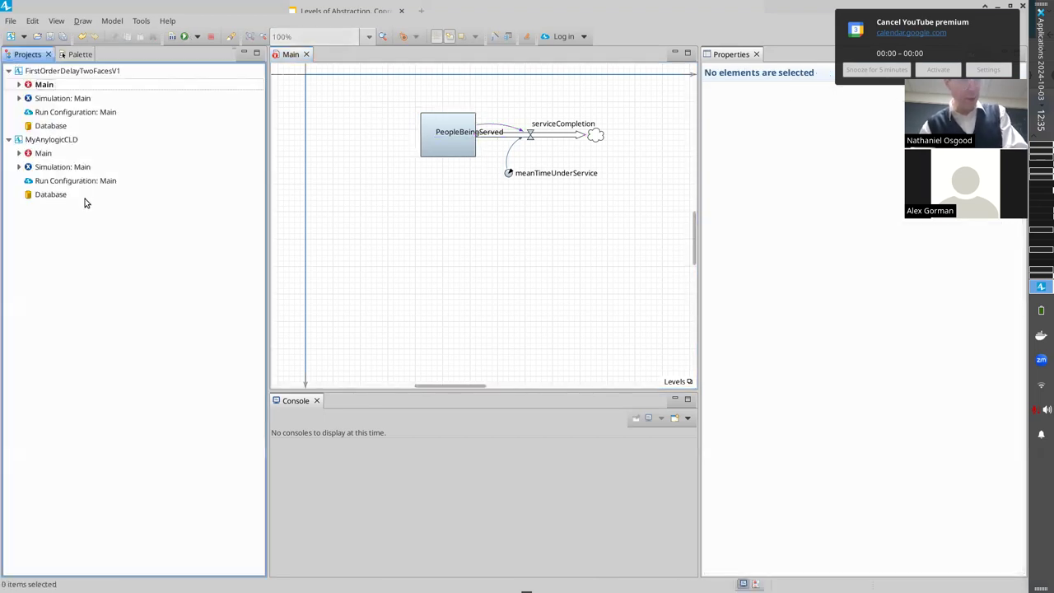
right_click(46, 99)
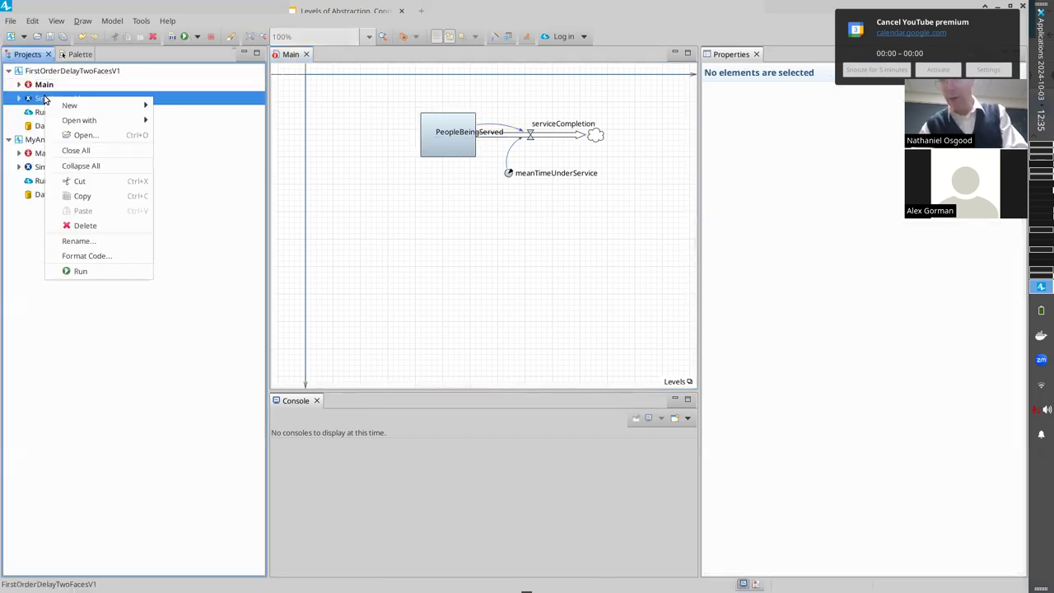
left_click(81, 271)
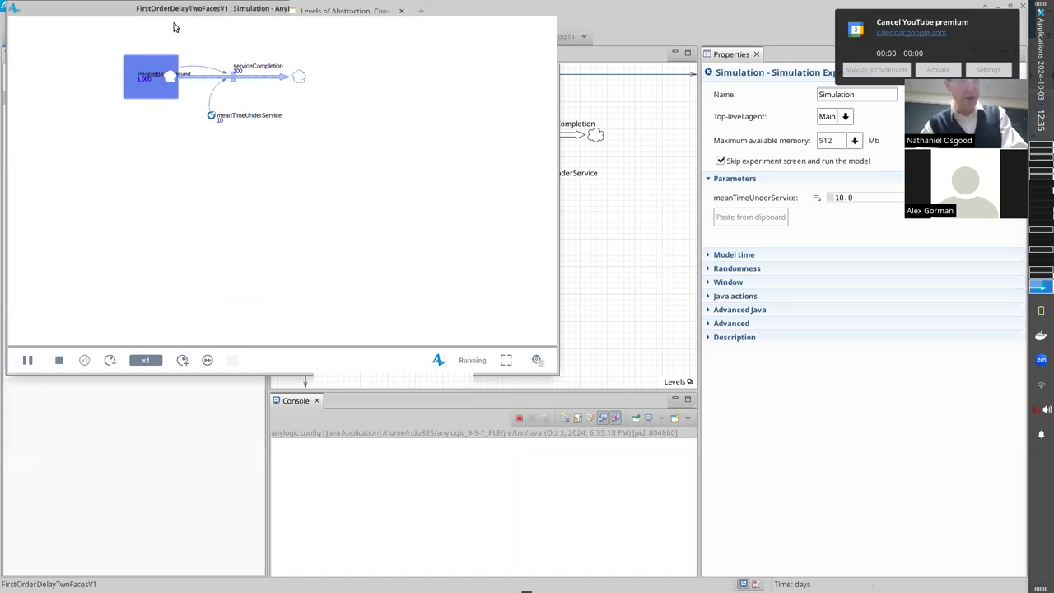
left_click_drag(181, 7, 192, 37)
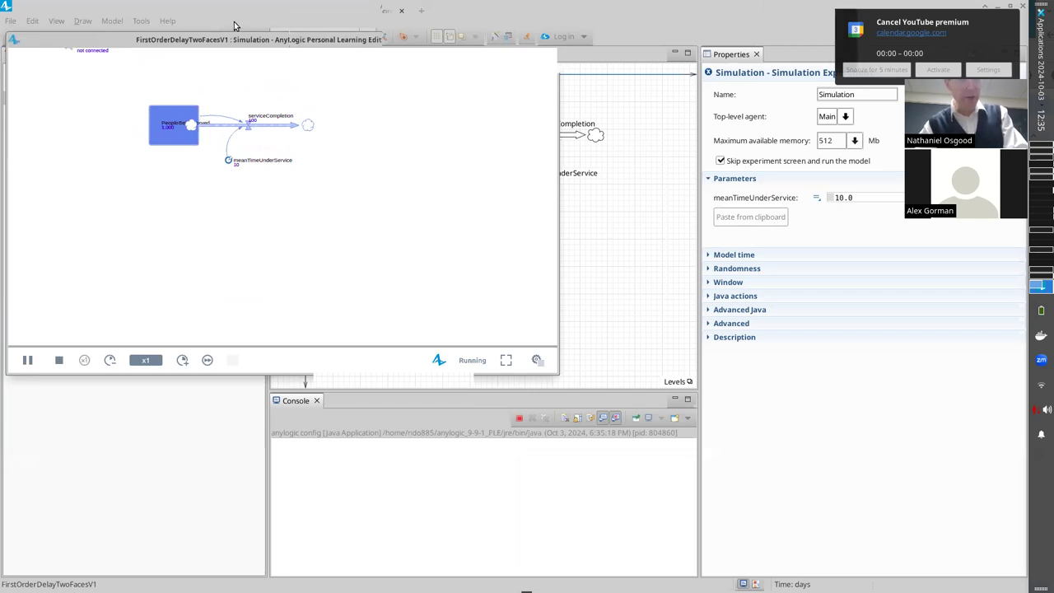
left_click_drag(337, 45, 386, 154)
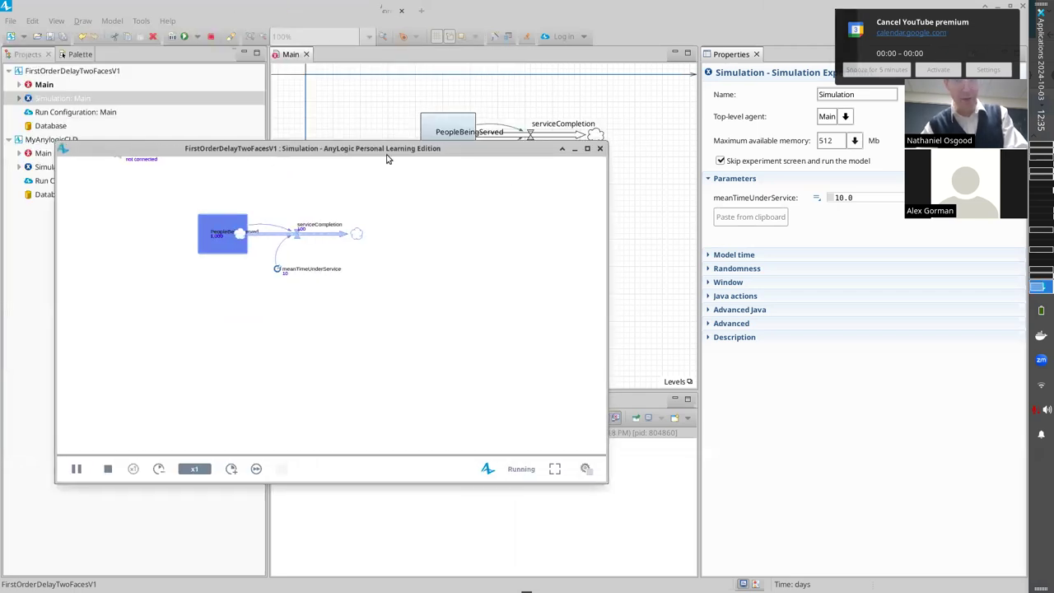
left_click(600, 148)
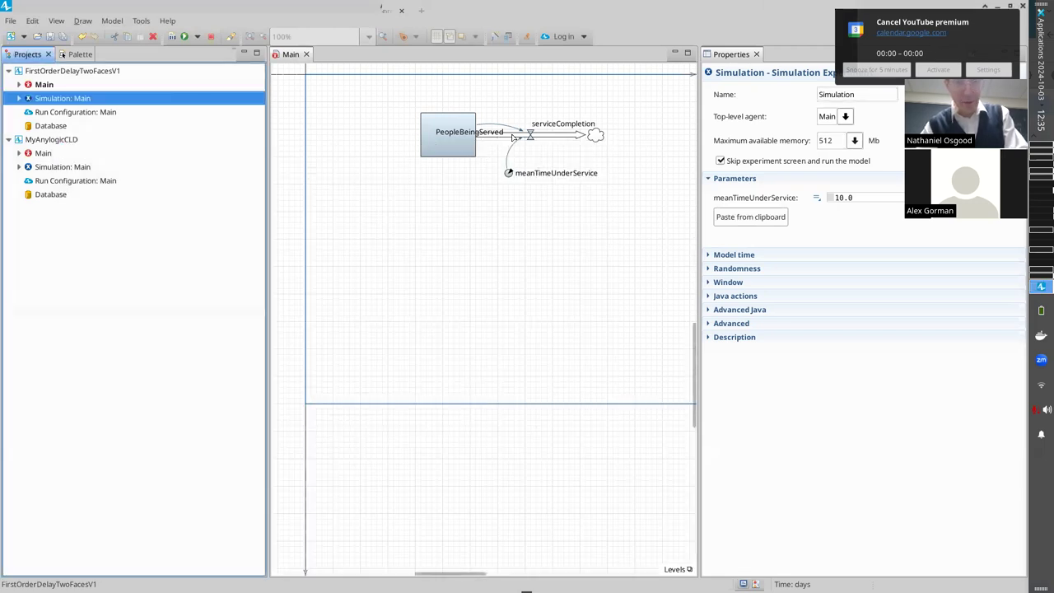
Drag the serviceCompletion flow's start point to reattach it at the PeopleBeingServed stock
left_click(513, 136)
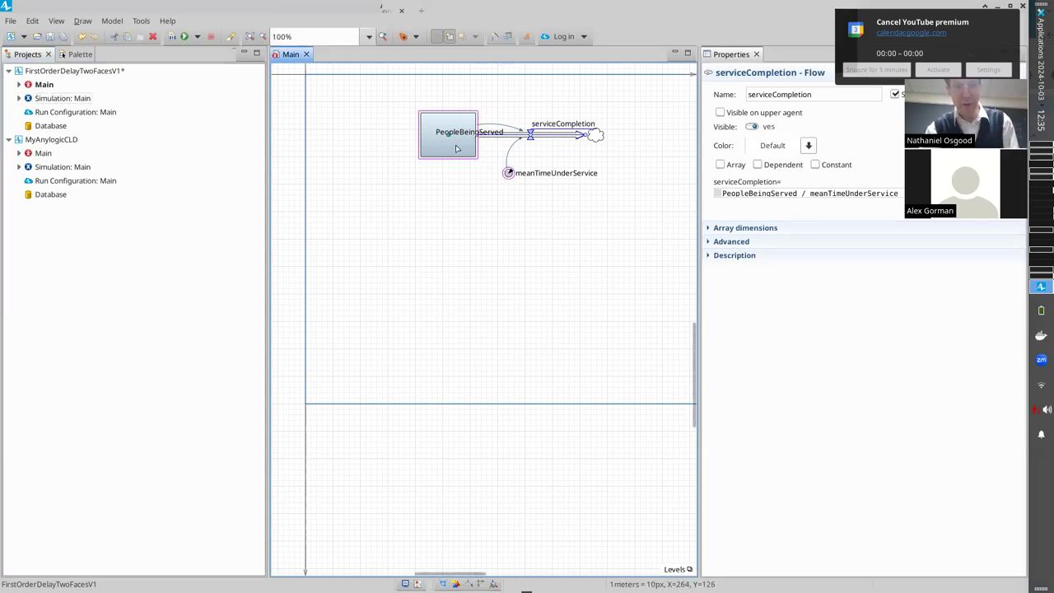
left_click_drag(456, 141, 504, 133)
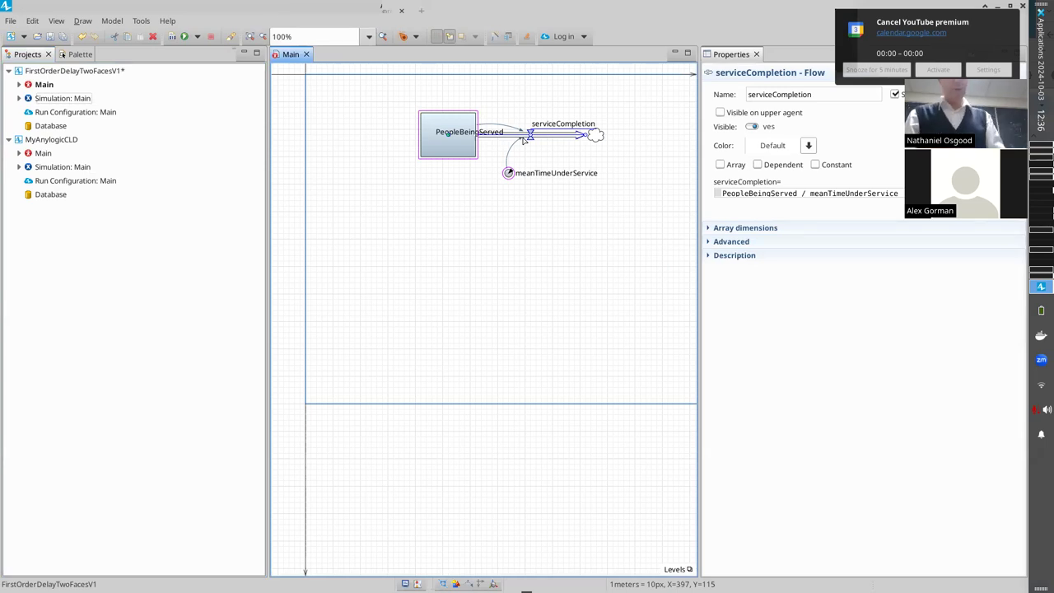
Save the model and run the Simulation experiment again
key("ctrl+s")
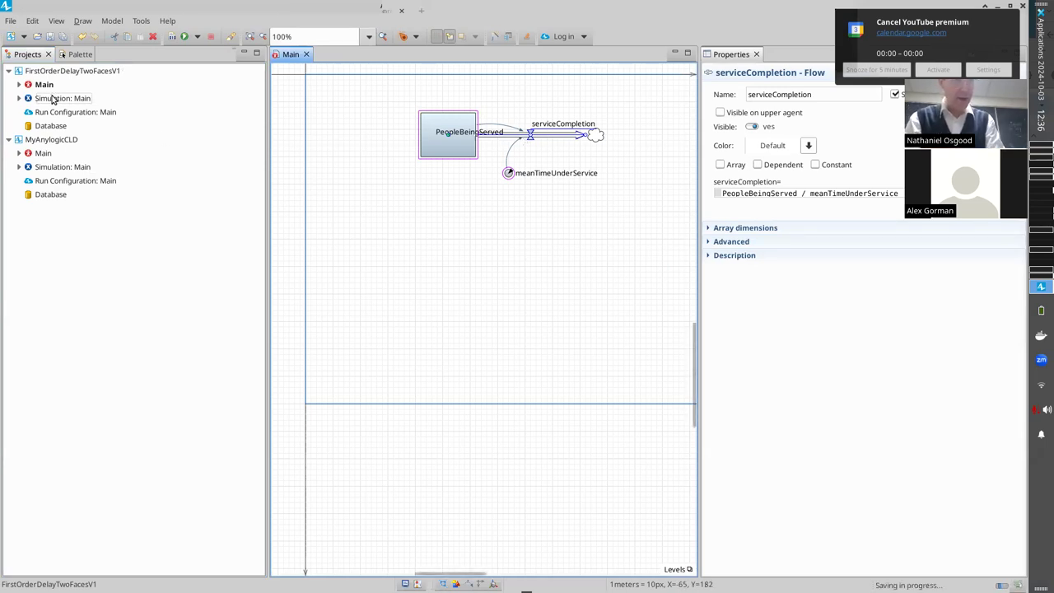
right_click(53, 98)
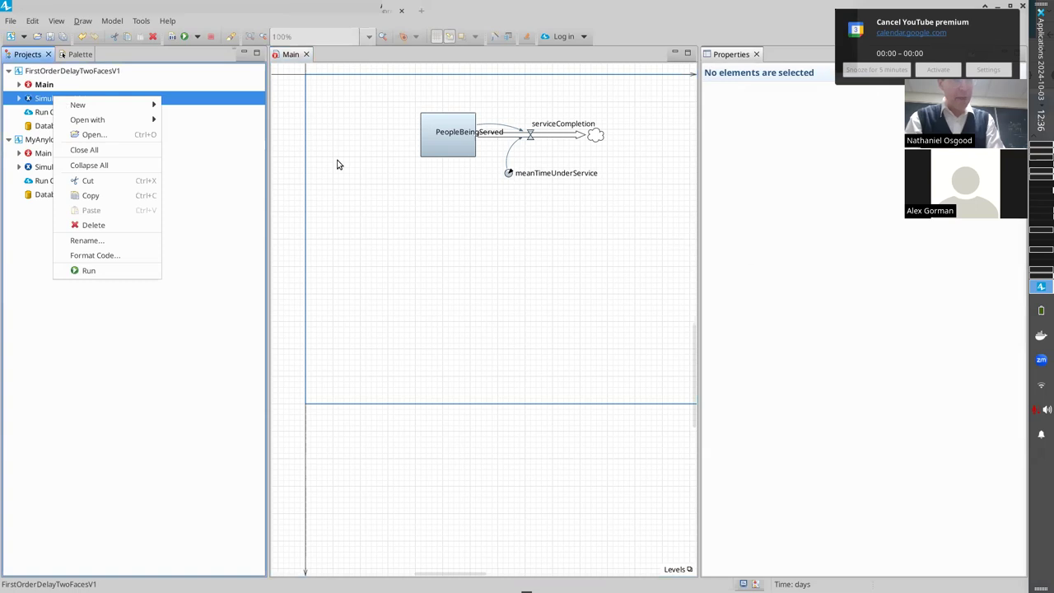
left_click(76, 270)
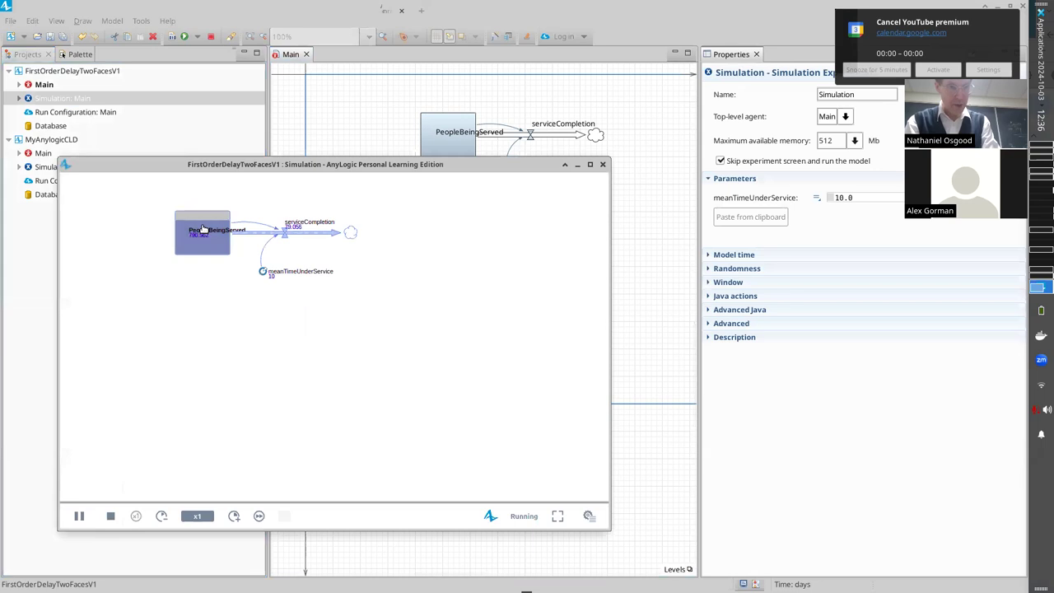
Show PeopleBeingServed's value as a time chart, moved aside and enlarged
left_click(203, 230)
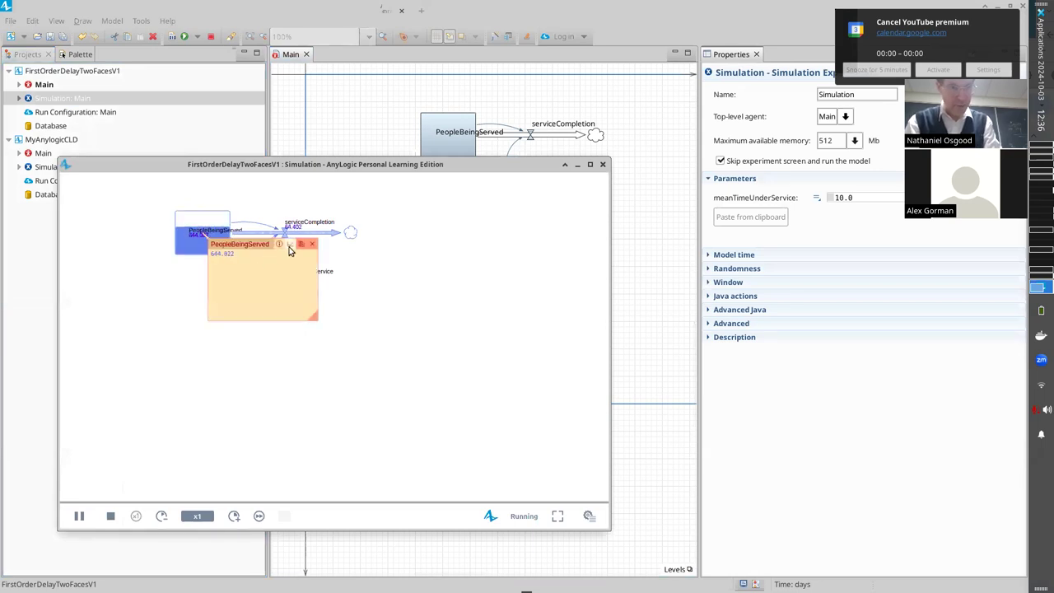
left_click(289, 247)
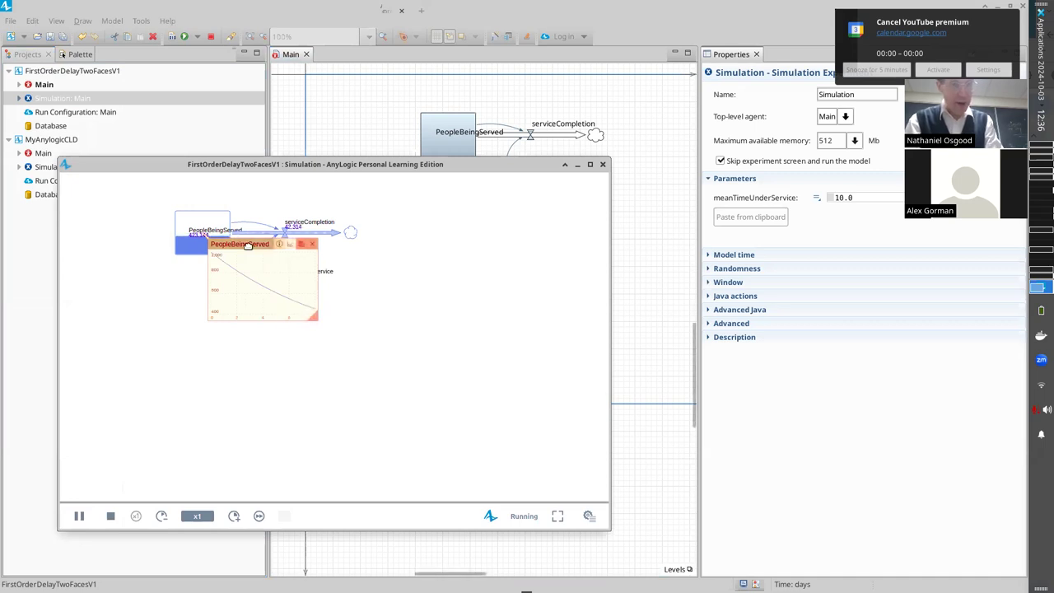
left_click_drag(247, 246, 415, 284)
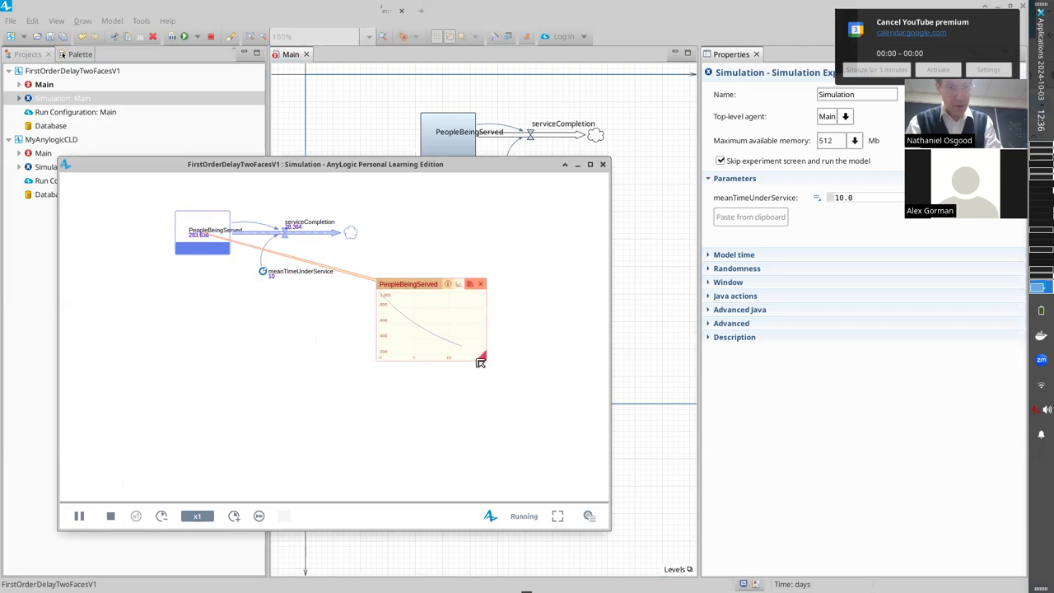
left_click_drag(480, 362, 563, 446)
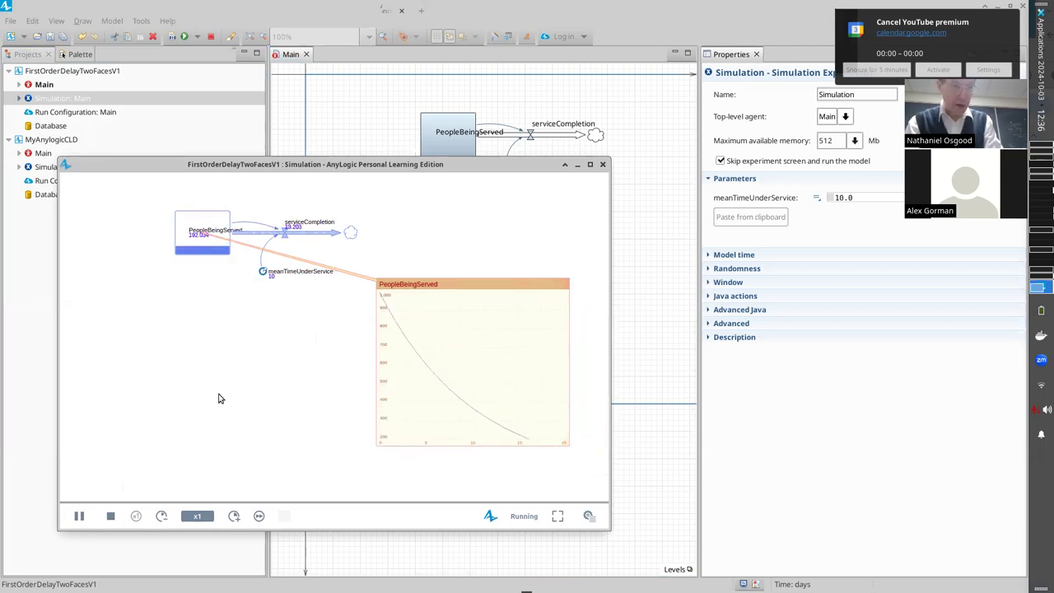
Speed the run up from x1 to x10, then close the simulation window
left_click(234, 517)
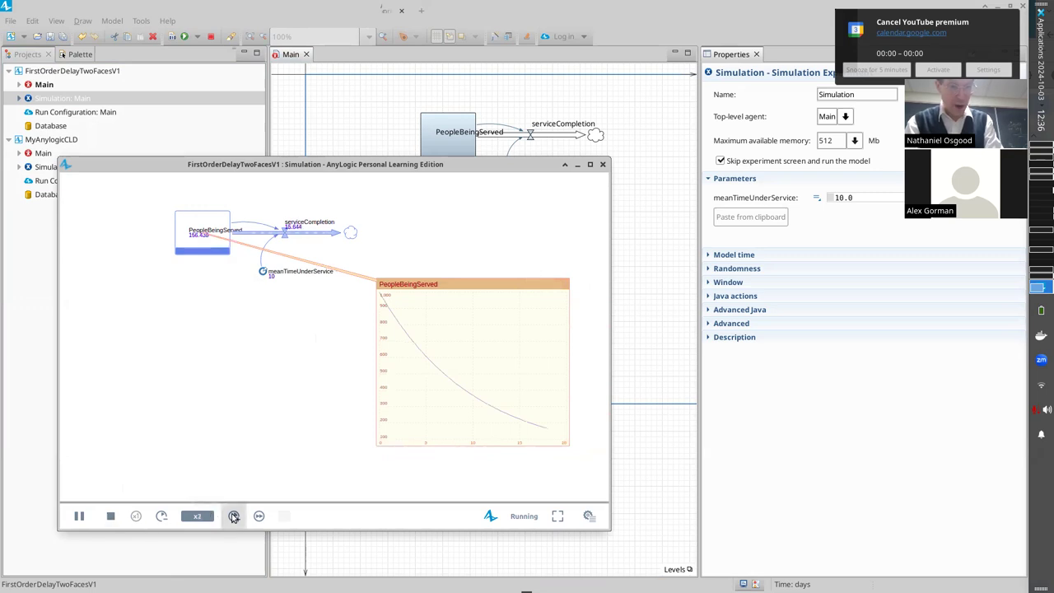
left_click(234, 516)
left_click(234, 516)
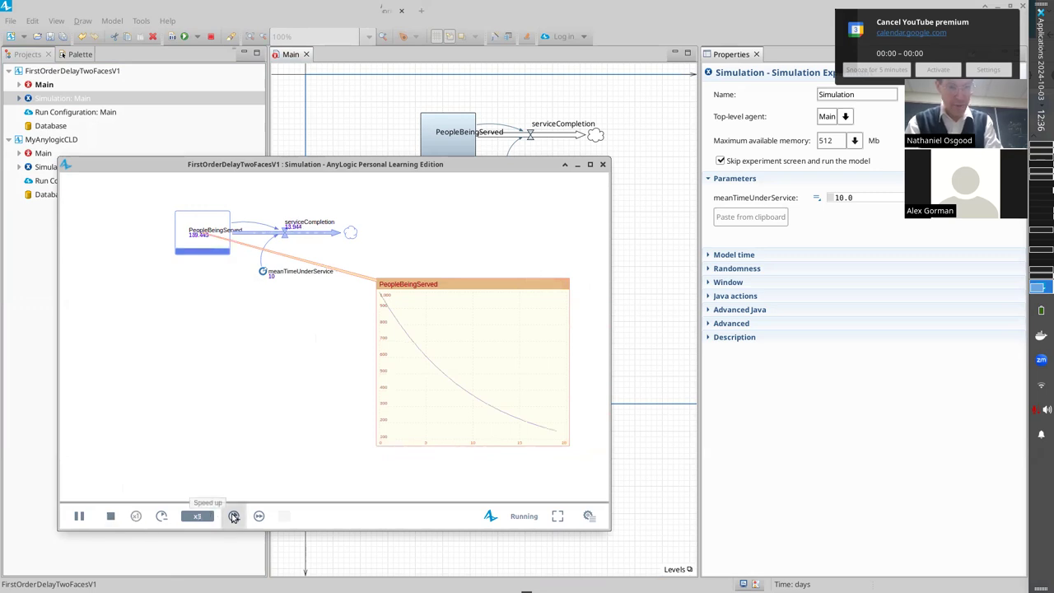
left_click(603, 165)
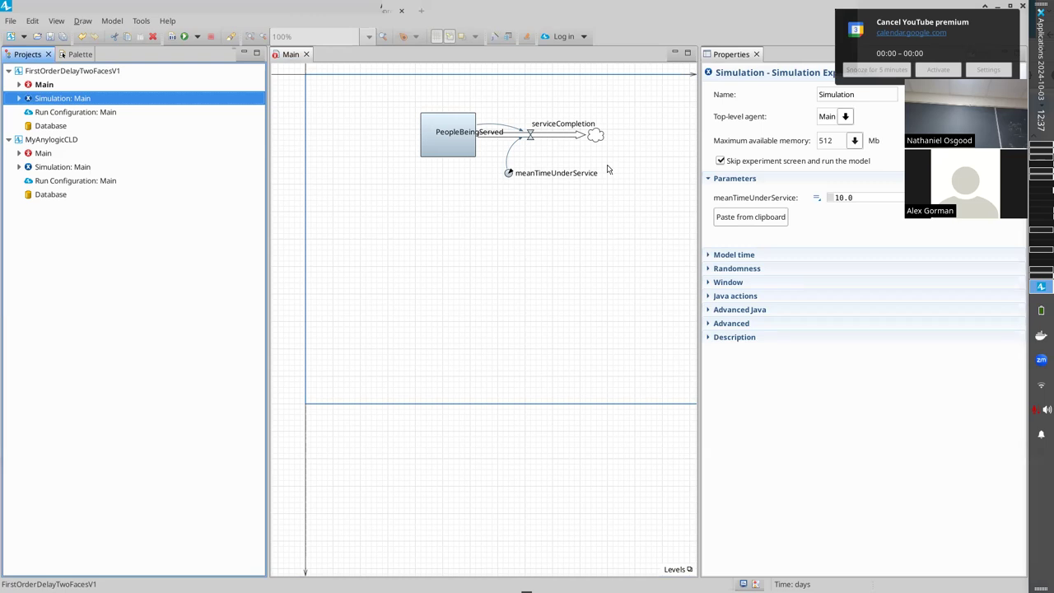
Select the serviceCompletion flow to show its equation, PeopleBeingServed / meanTimeUnderService
left_click(545, 135)
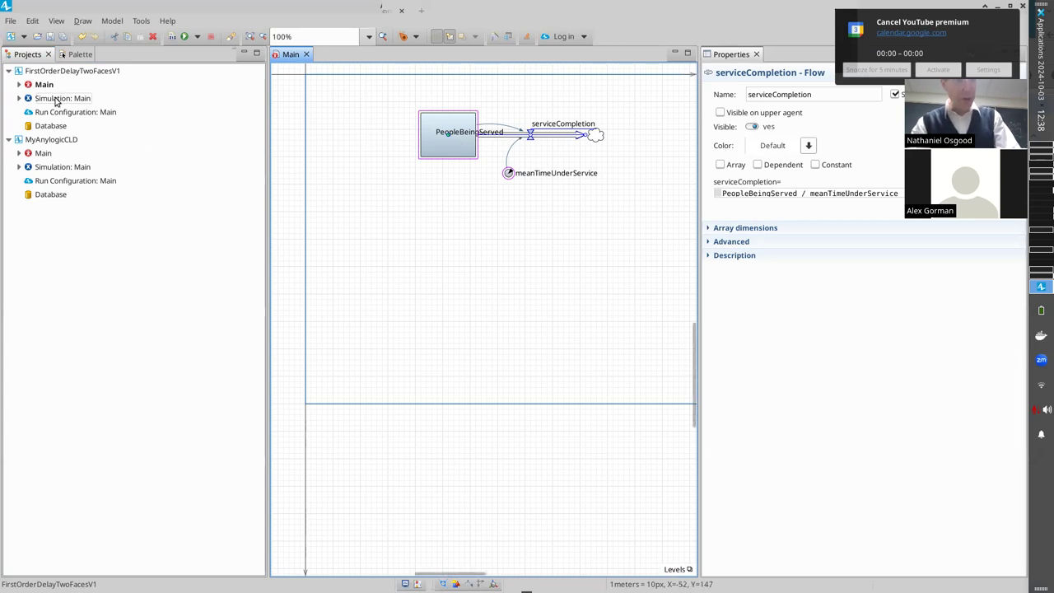
Drag a new flow into the PeopleBeingServed stock and name it newPeopleForService
left_click(79, 54)
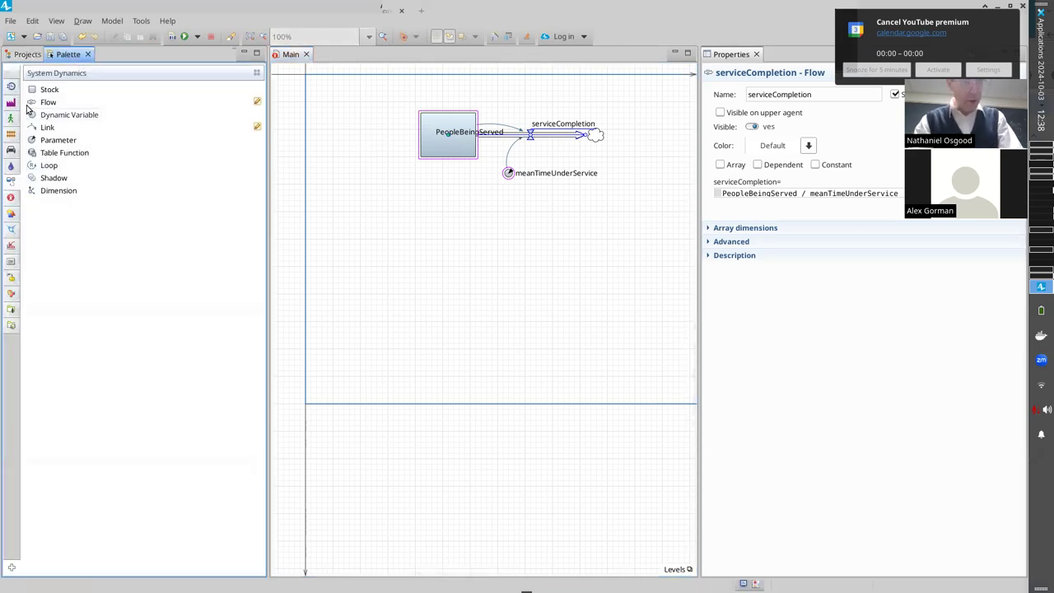
left_click_drag(48, 101, 313, 134)
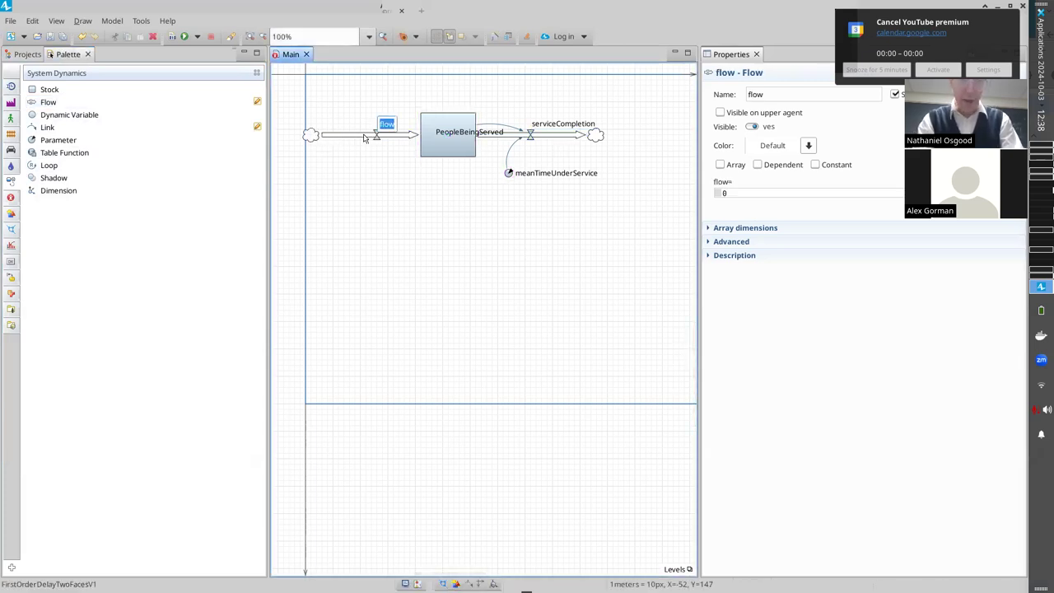
key("BackSpace")
type("newPeople")
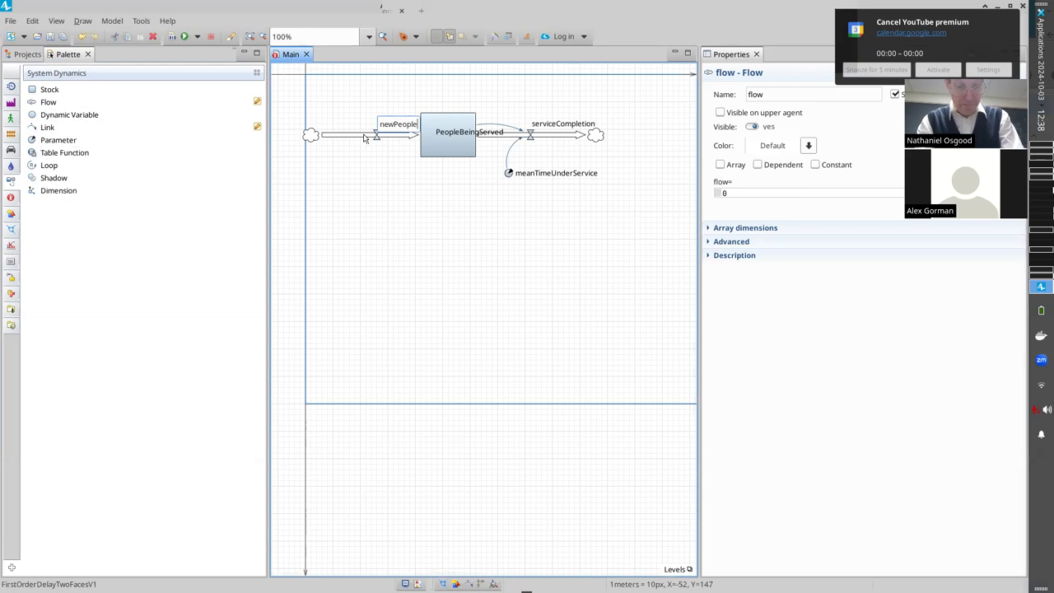
type("ForService")
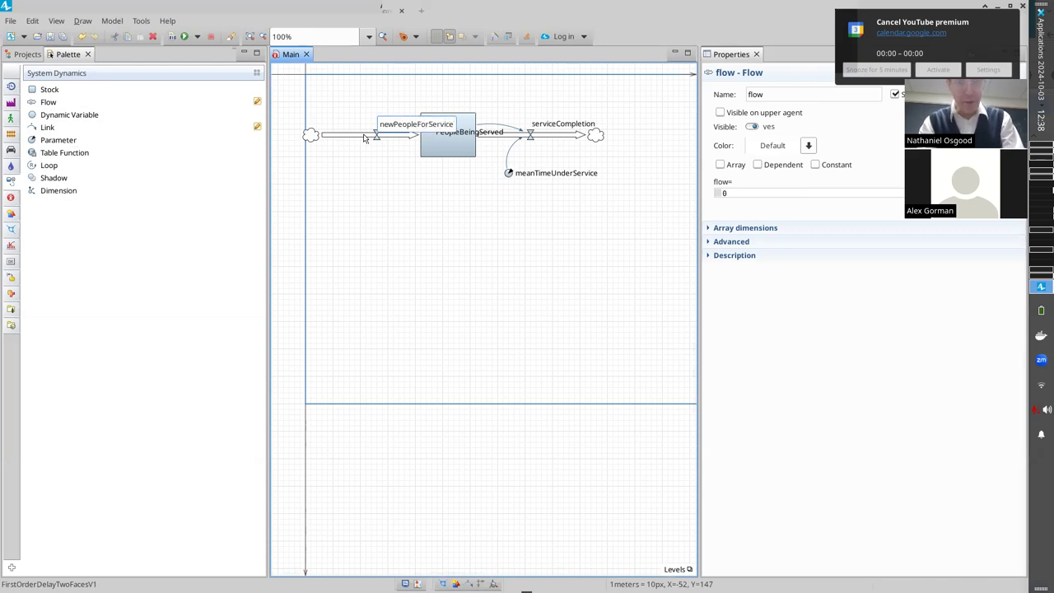
key("Return")
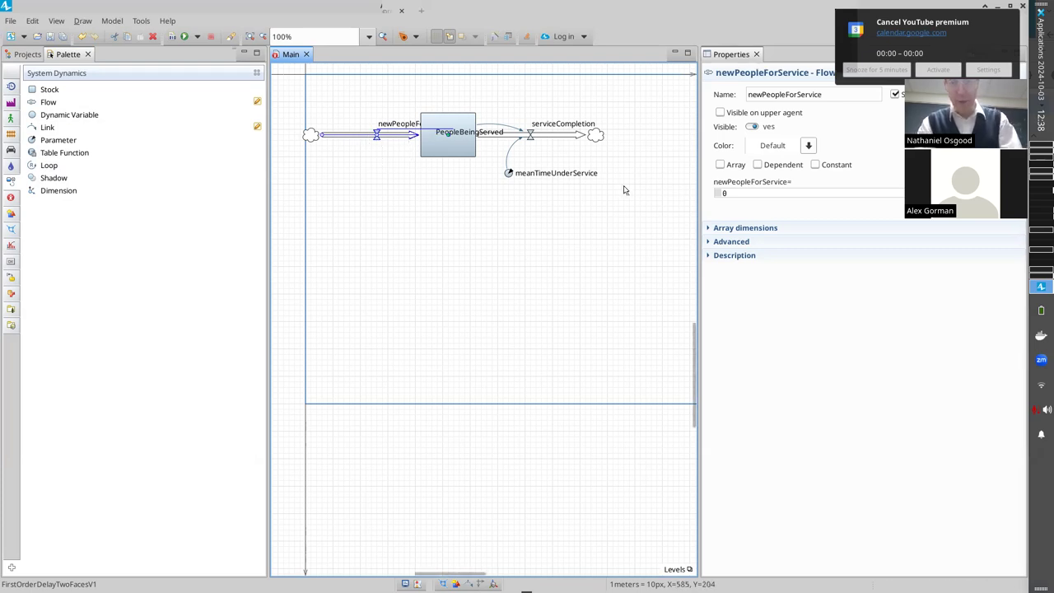
Save the model and set the newPeopleForService inflow's equation to 10
key("Tab")
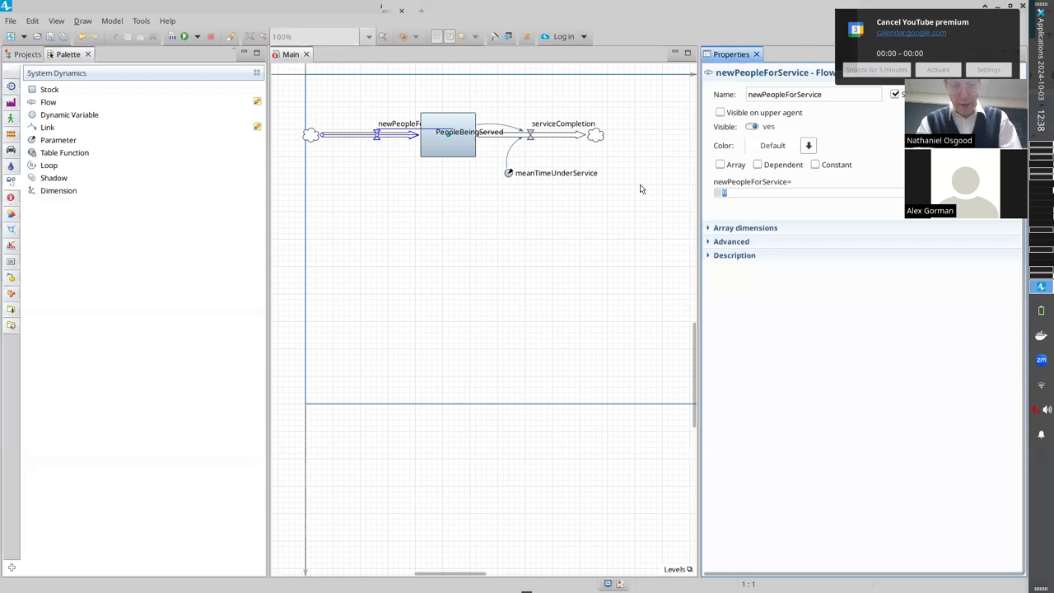
key("ctrl+s")
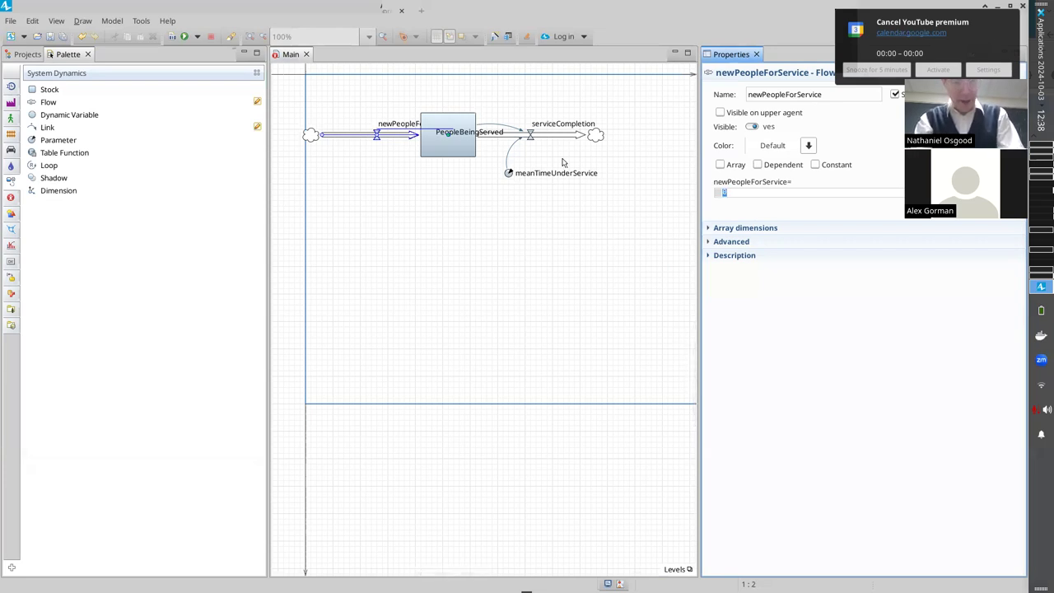
type("10")
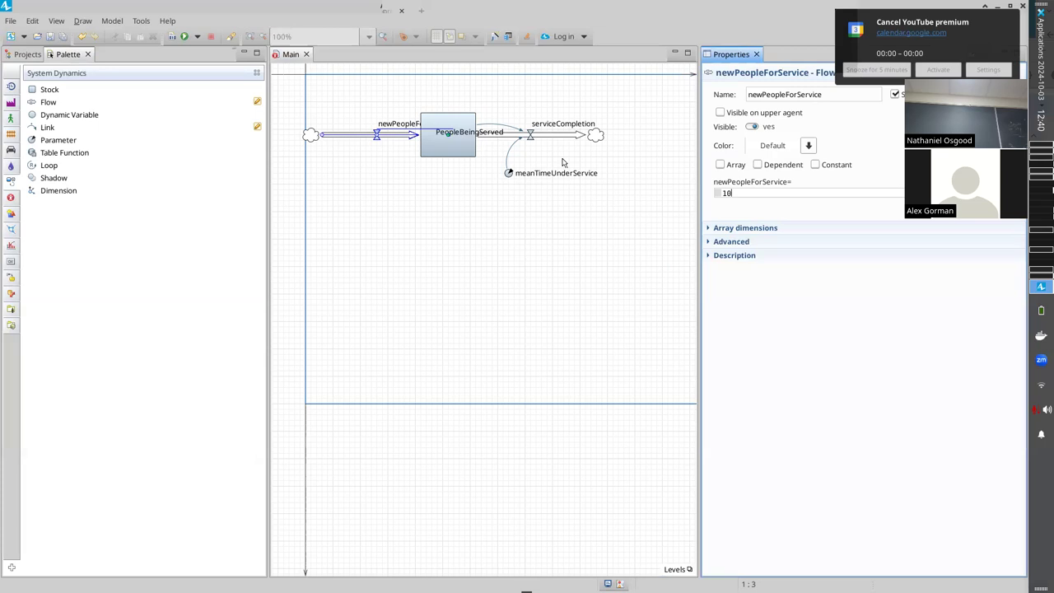
Check the serviceCompletion equation and the PeopleBeingServed rate and initial value 1000, then show the project tree
left_click(570, 142)
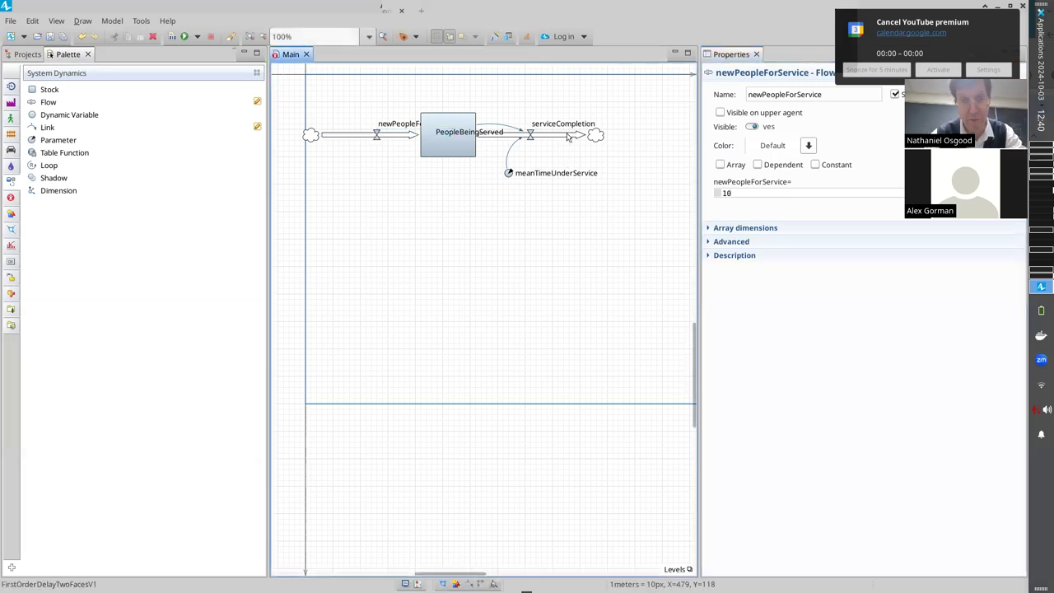
left_click(536, 137)
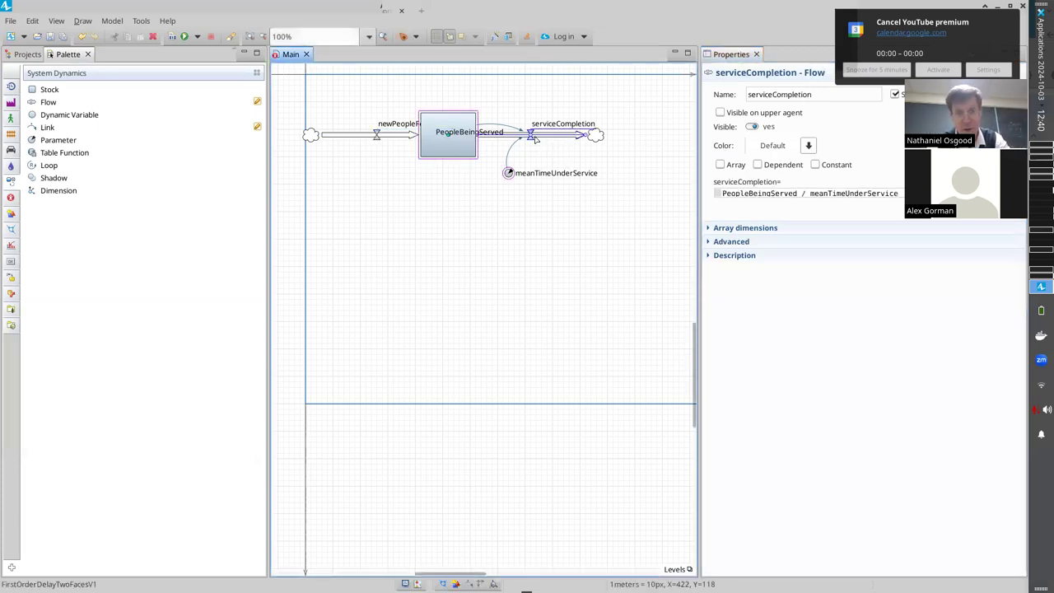
left_click(753, 191)
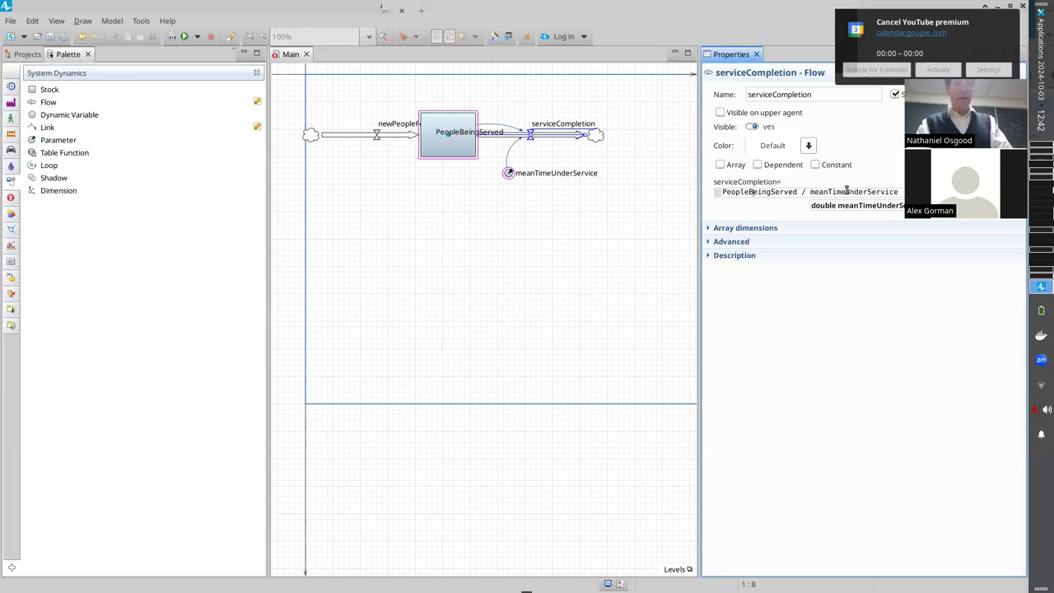
left_click(455, 144)
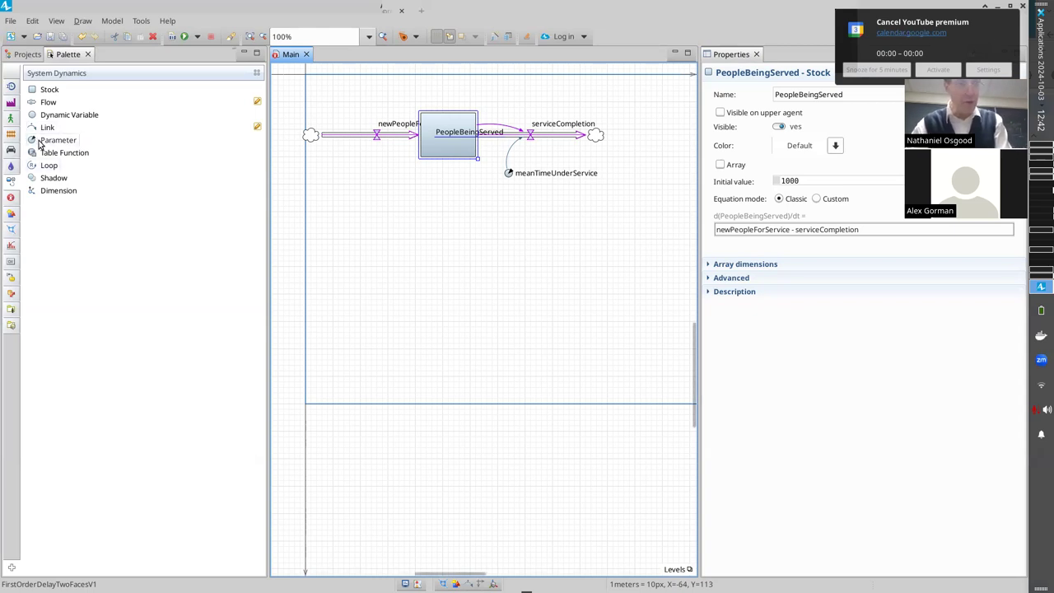
left_click(20, 53)
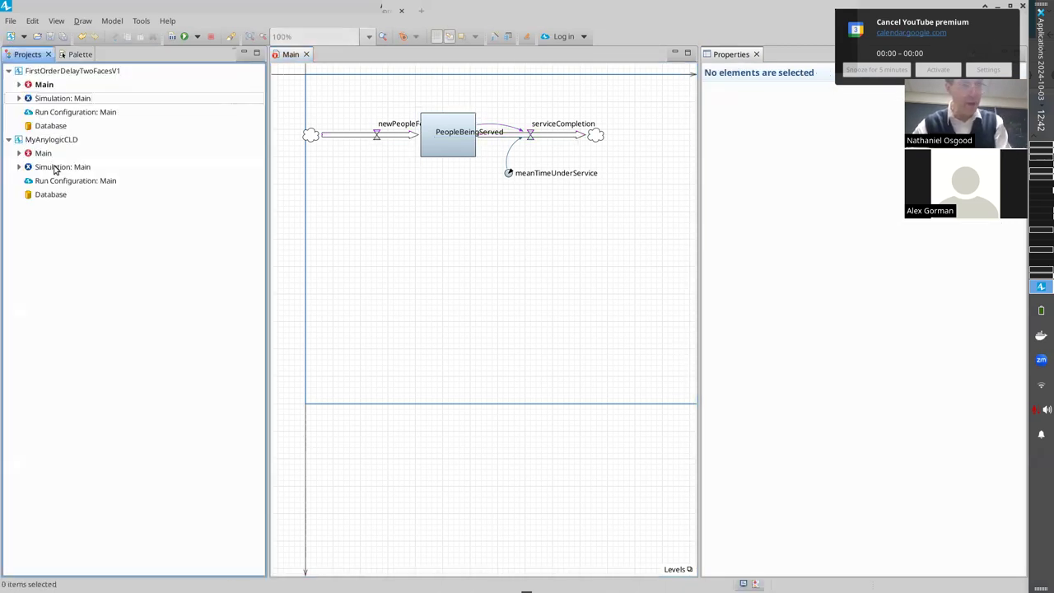
Run the Simulation experiment and open an enlarged time chart of PeopleBeingServed
right_click(44, 98)
left_click(101, 273)
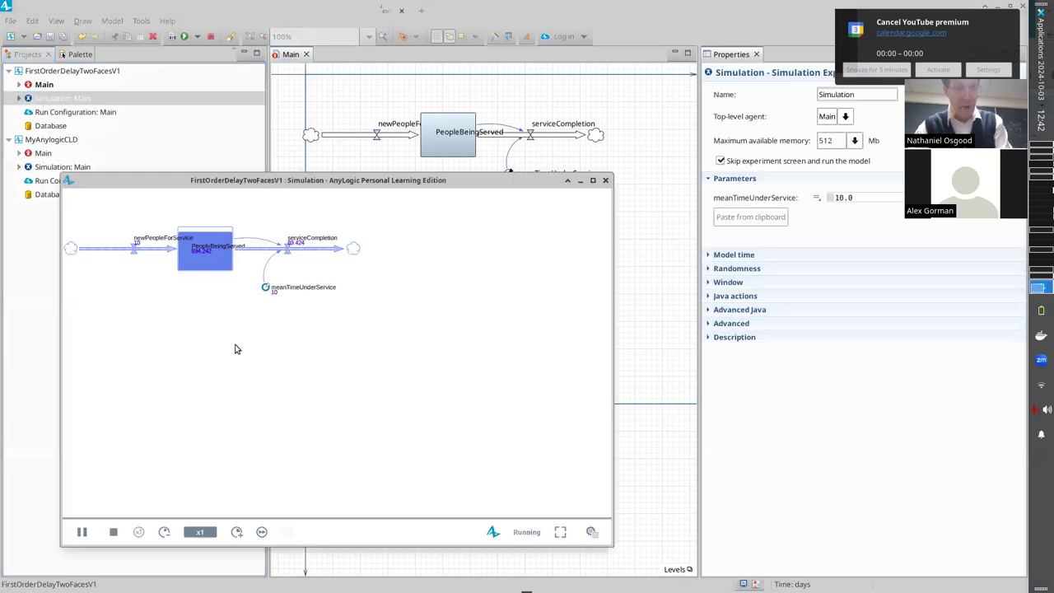
double_click(186, 179)
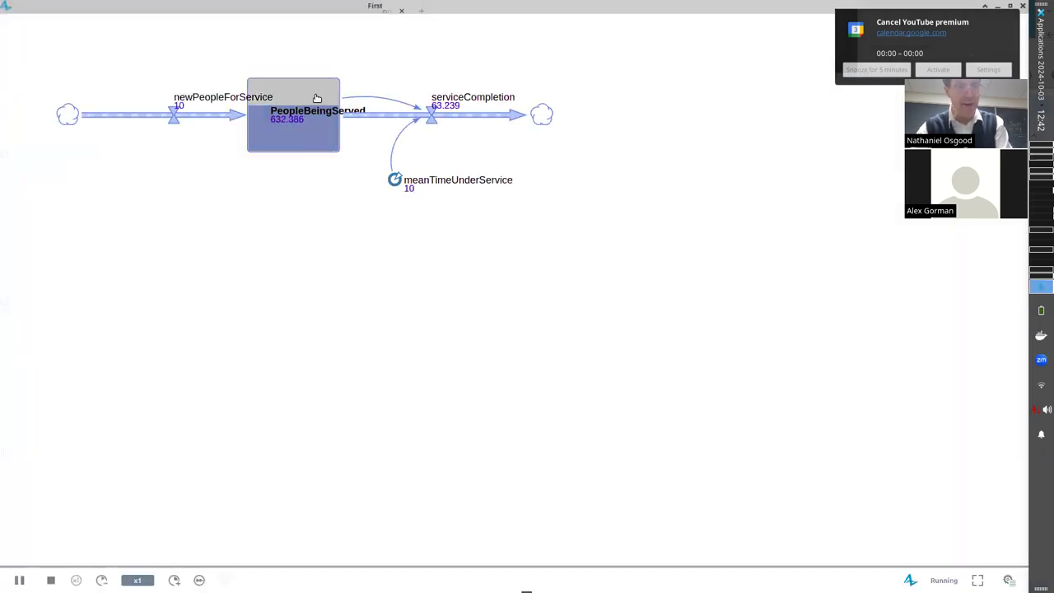
left_click(315, 100)
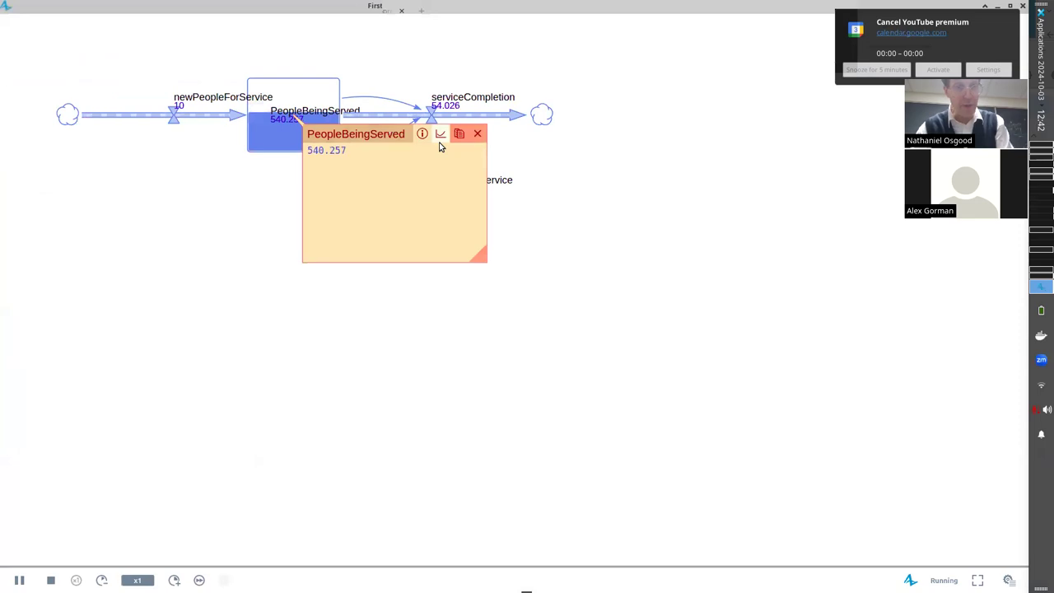
left_click(440, 136)
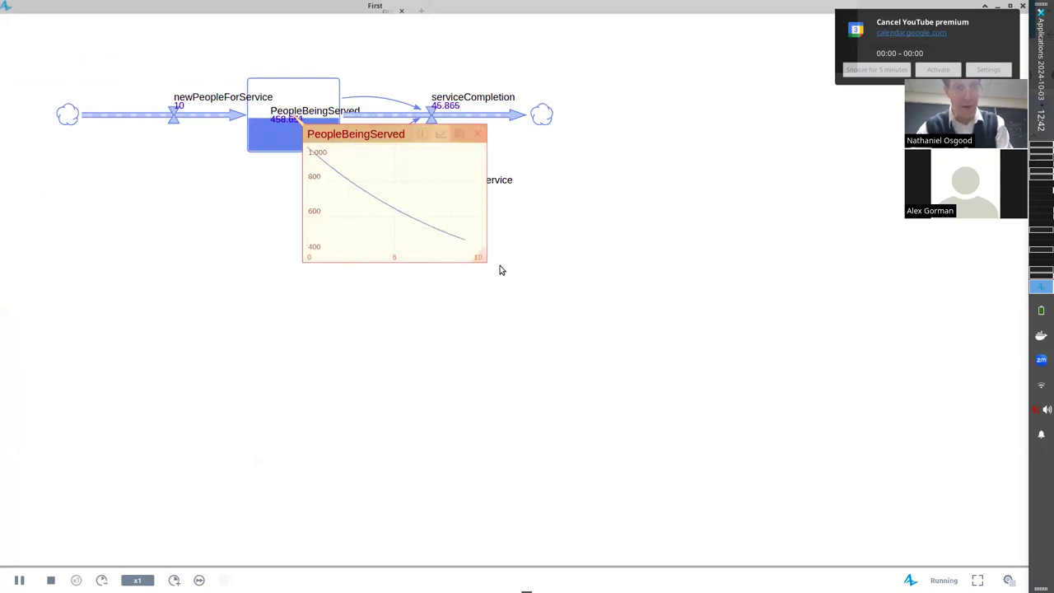
left_click_drag(486, 260, 662, 303)
Speed the run up to x25 and pause once PeopleBeingServed settles at 100
left_click(174, 579)
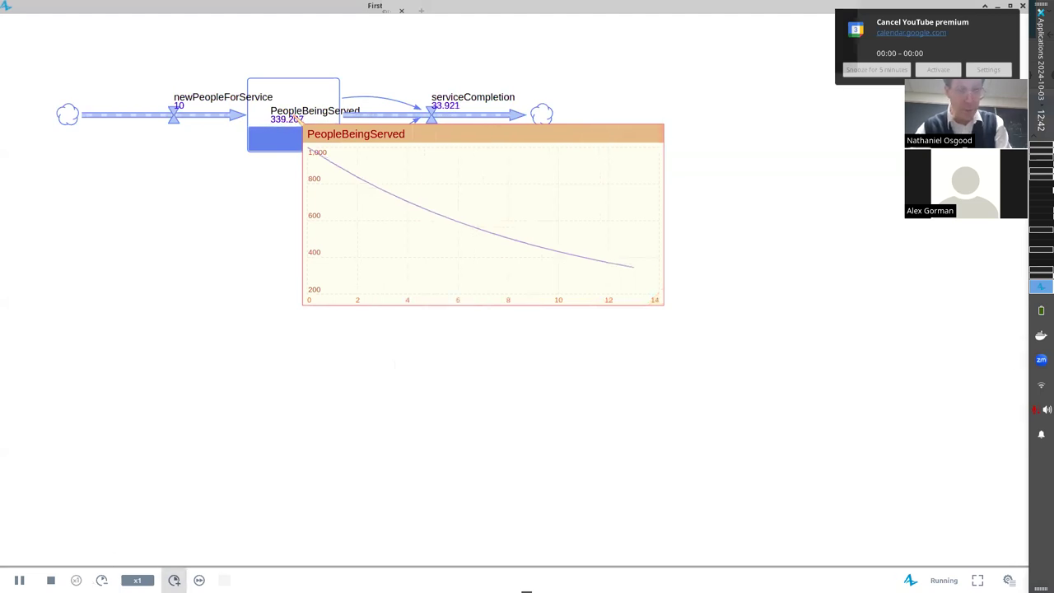
left_click(174, 579)
left_click(173, 579)
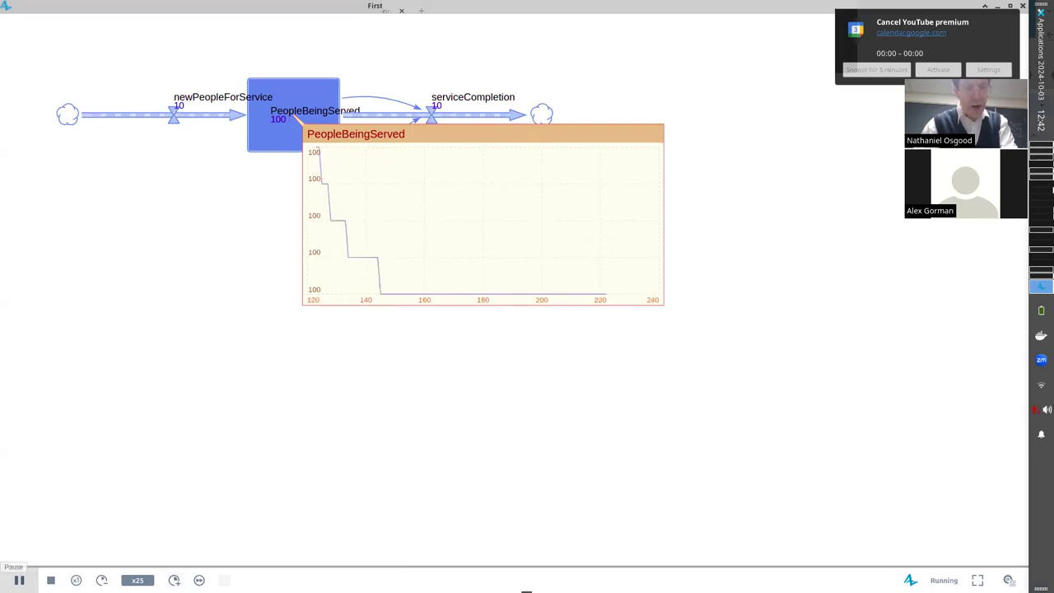
left_click(19, 580)
mouse_move(295, 235)
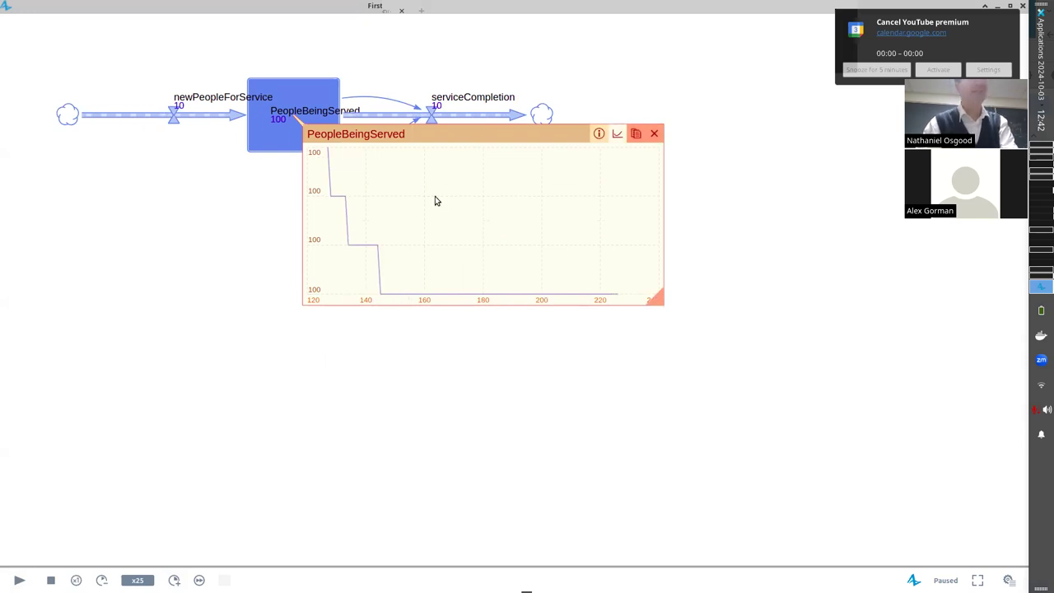
left_click_drag(497, 136, 353, 337)
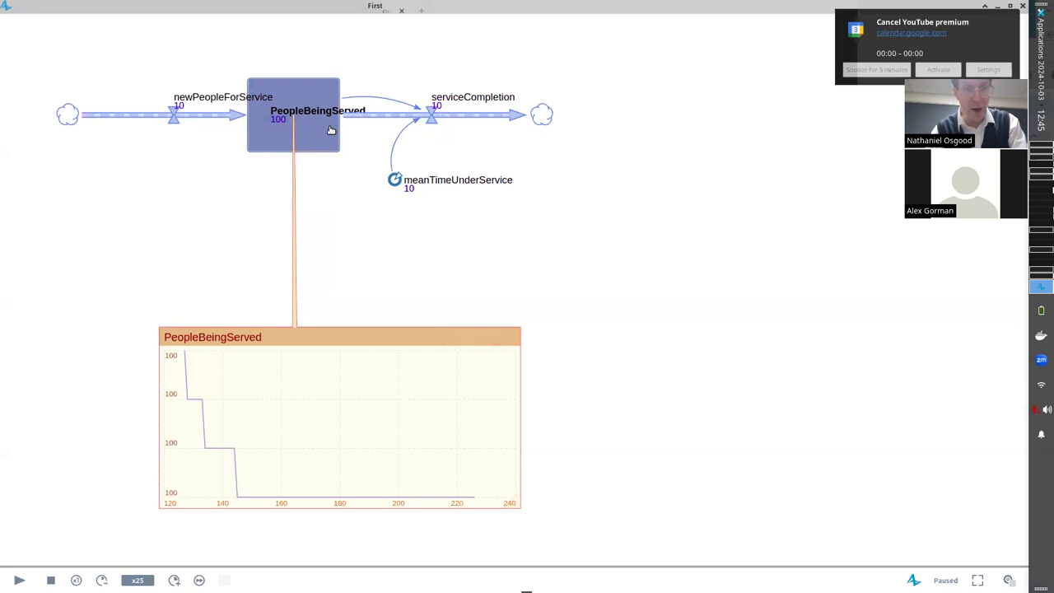
Close the old chart and set the PeopleBeingServed stock's value to 1000
mouse_move(256, 336)
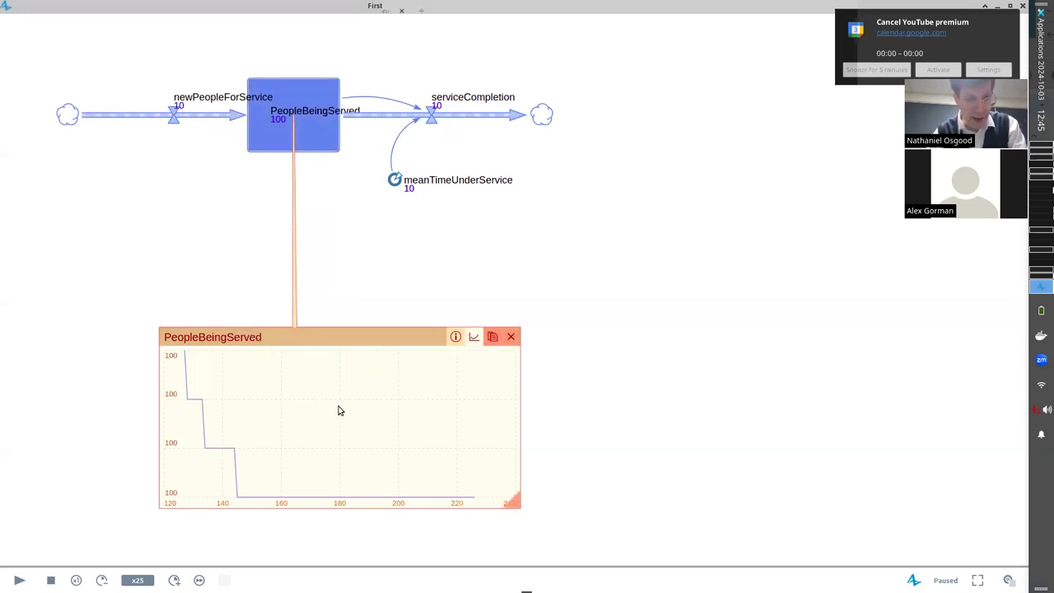
left_click(511, 336)
left_click(296, 132)
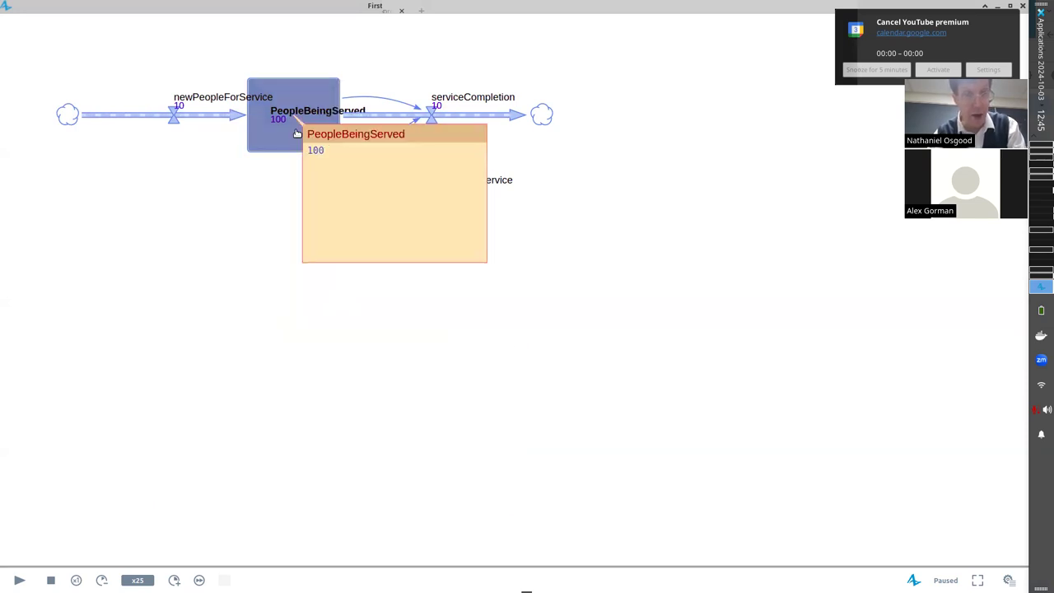
left_click(313, 150)
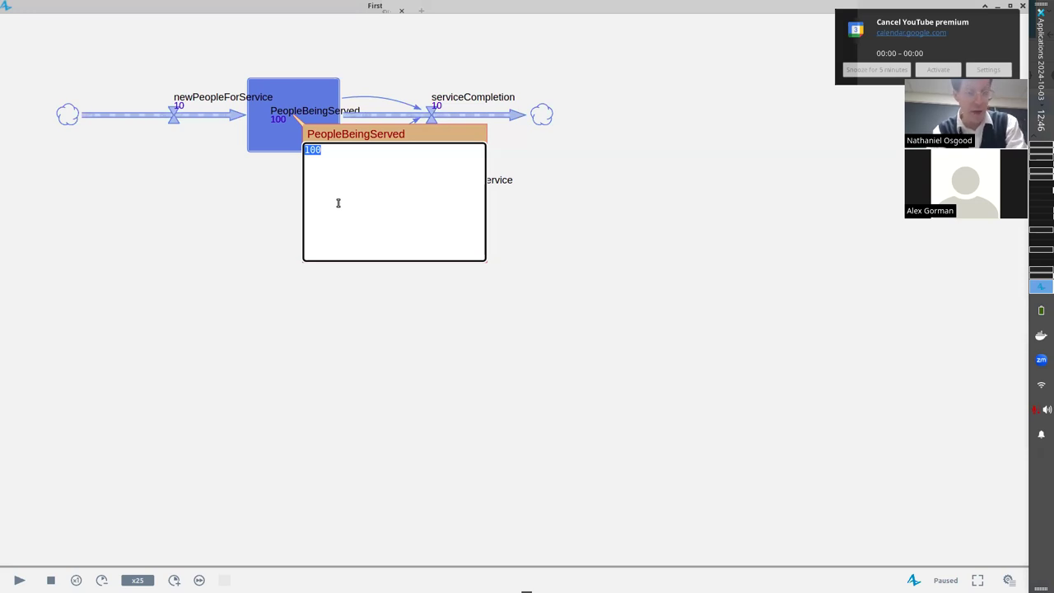
type("1000")
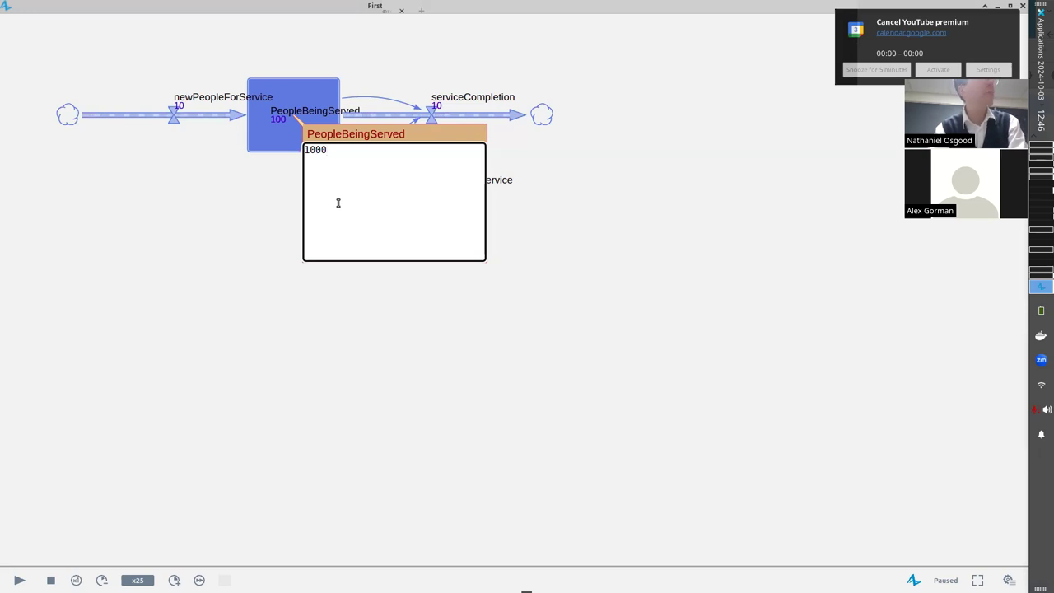
key("Return")
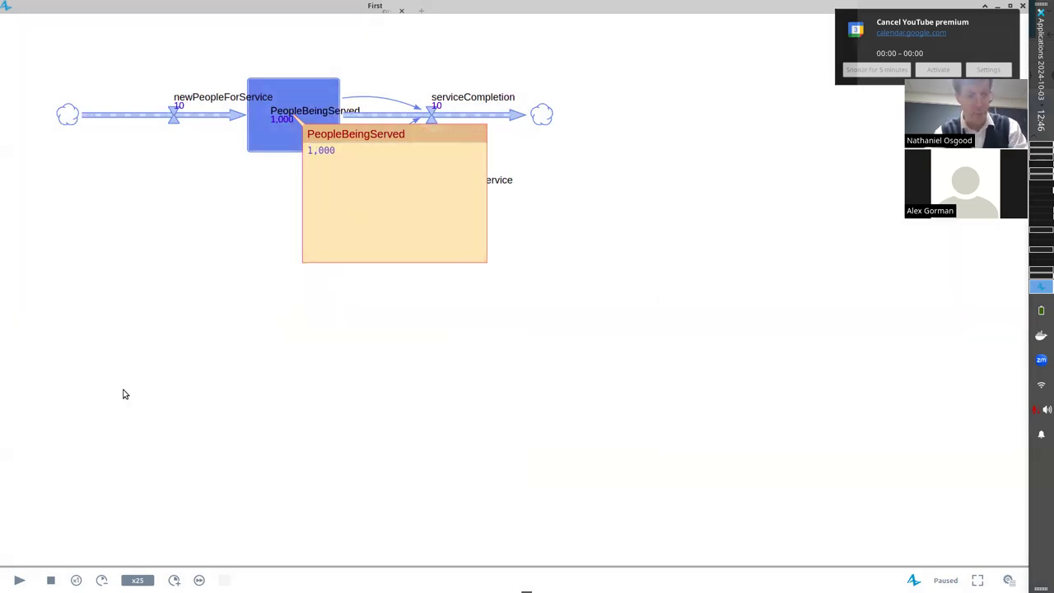
Run from 1000, watch the stock's time graph fall back to 100, then close it
left_click(19, 580)
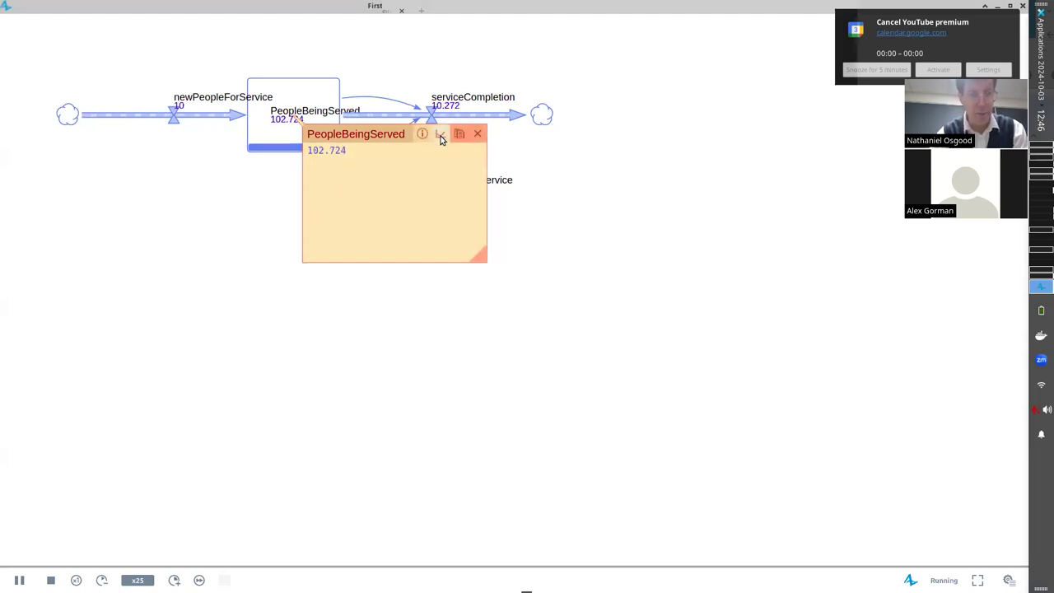
left_click(441, 133)
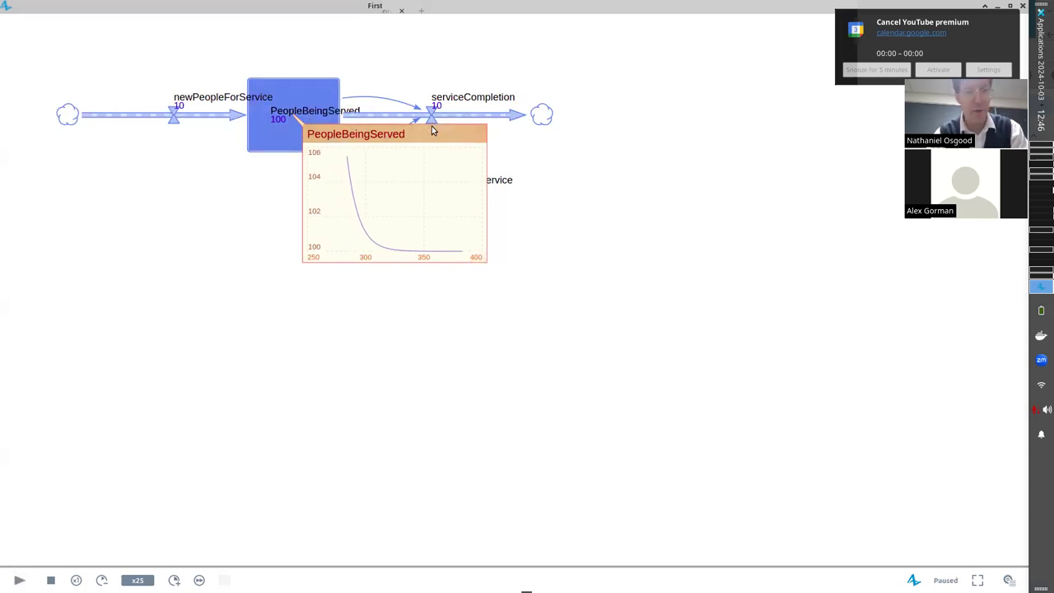
left_click(475, 133)
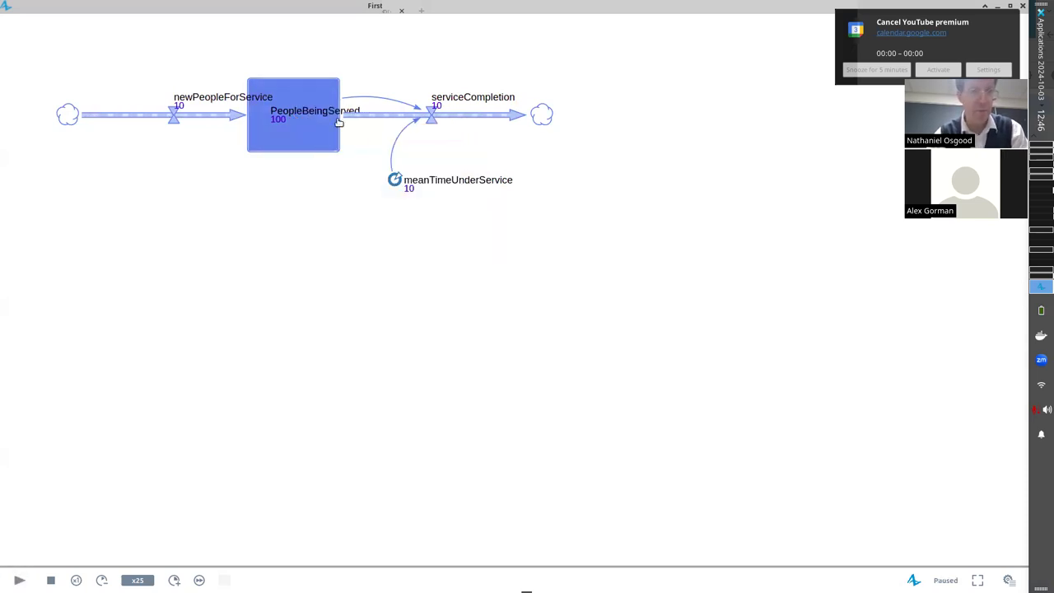
Set the PeopleBeingServed stock's value to 200, correcting the mistyped 230
left_click(272, 122)
left_click(312, 149)
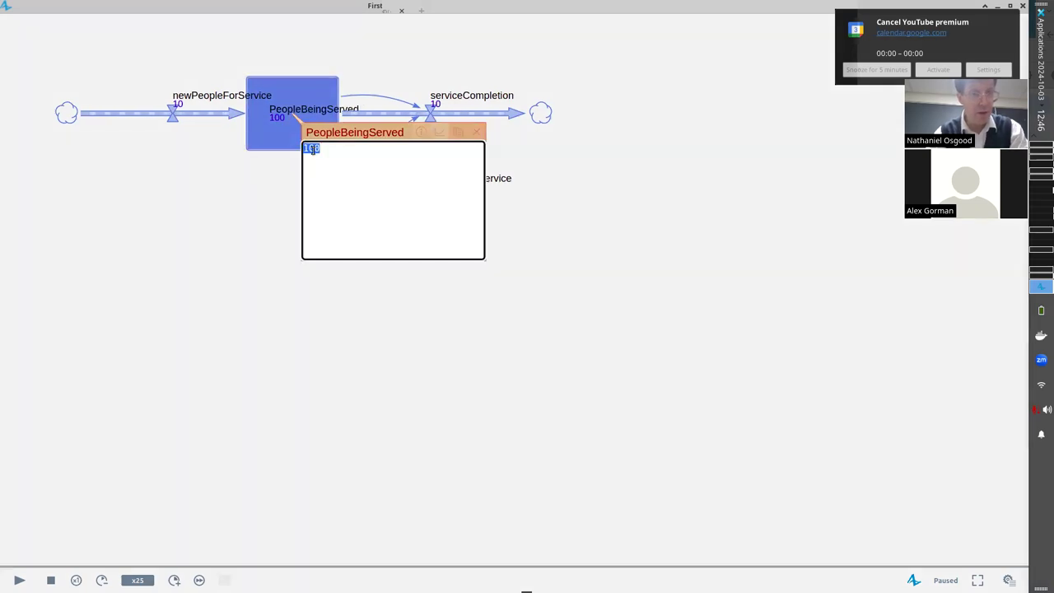
type("230")
key("BackSpace")
key("BackSpace")
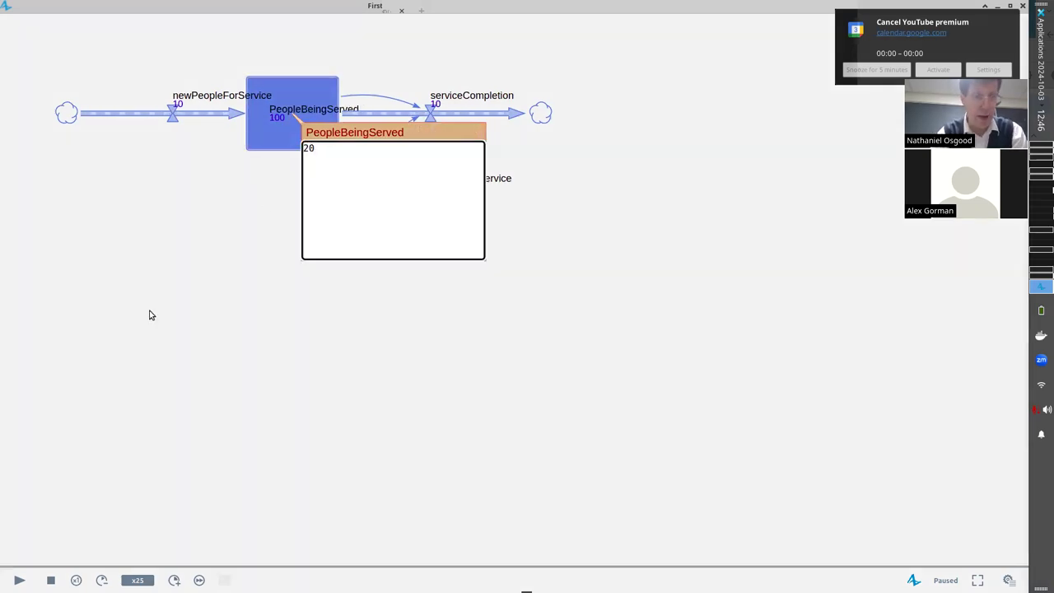
type("00")
left_click(102, 454)
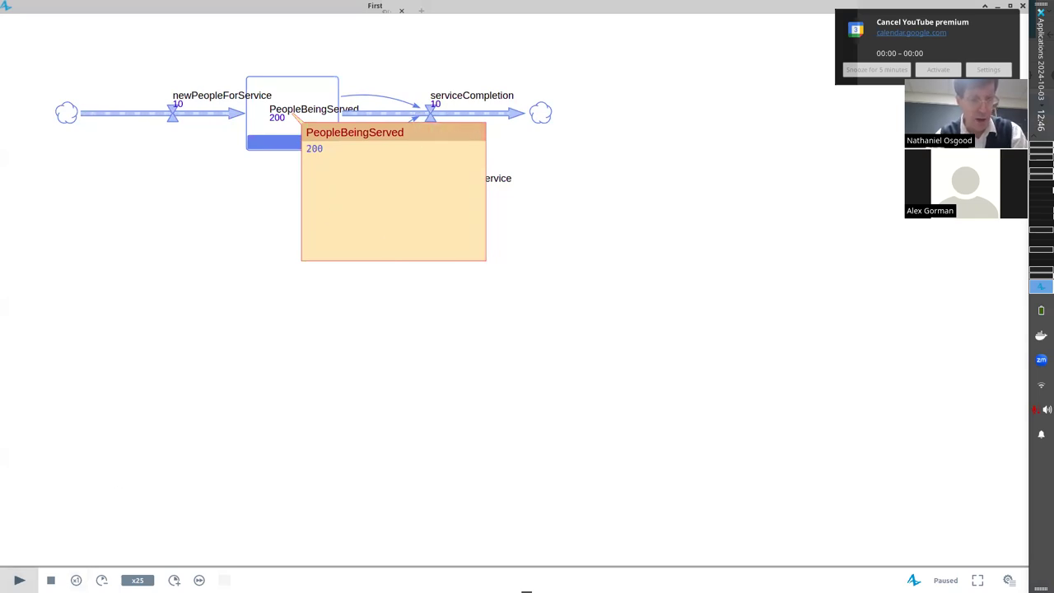
Run from 200, view the stock's time graph returning to 100, close it and pause
left_click(19, 579)
left_click(438, 132)
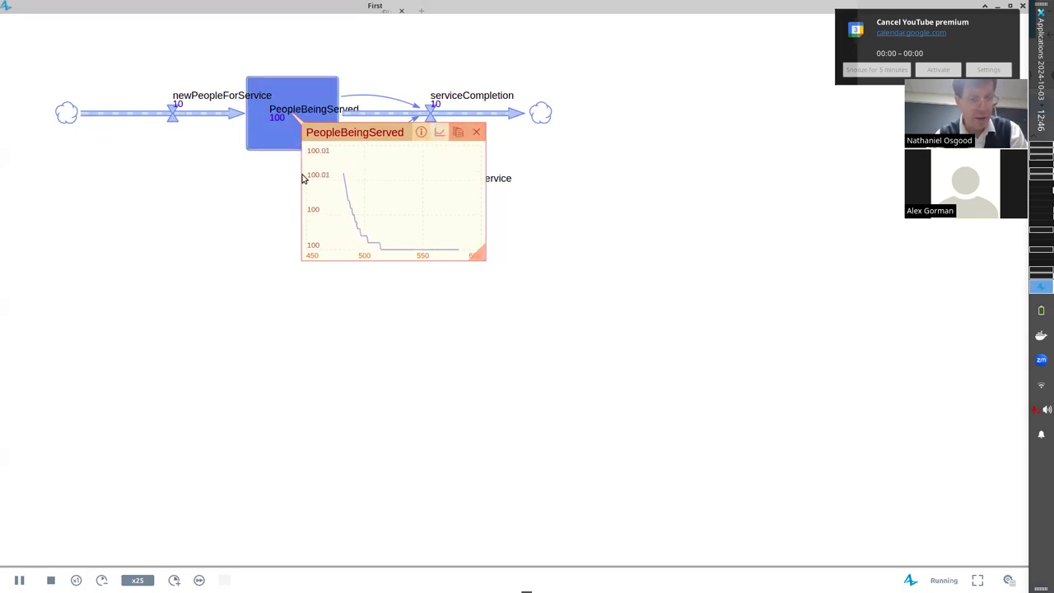
left_click(478, 133)
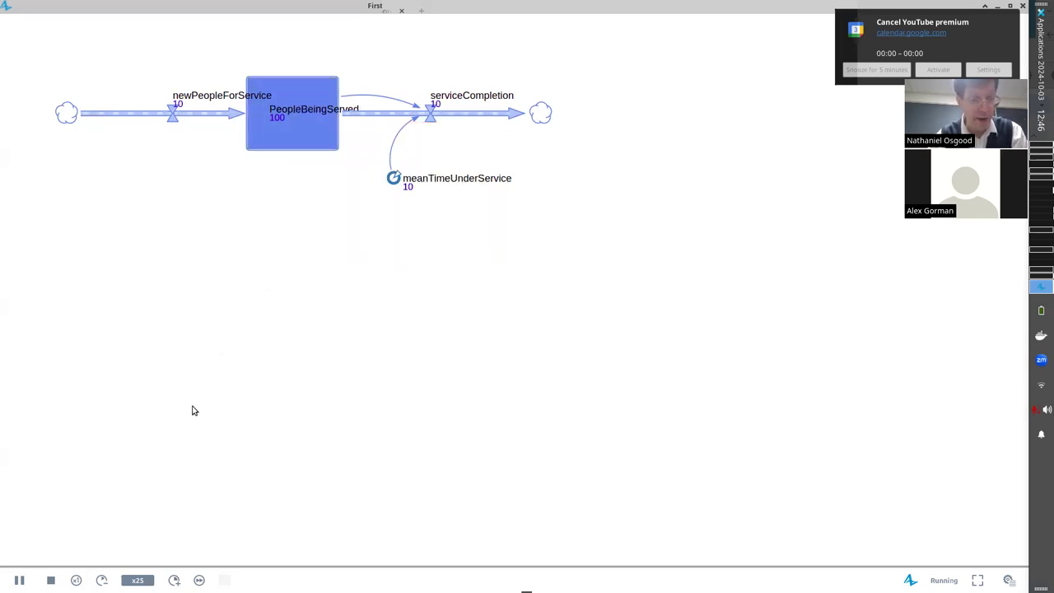
left_click(8, 572)
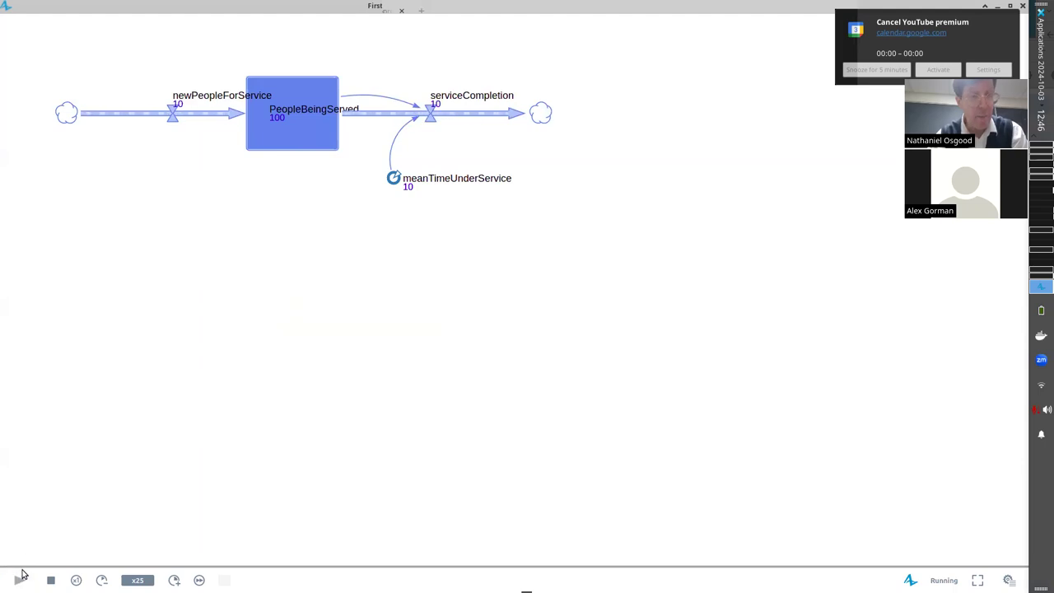
Edit PeopleBeingServed's value in its inspect window to 50
left_click(278, 121)
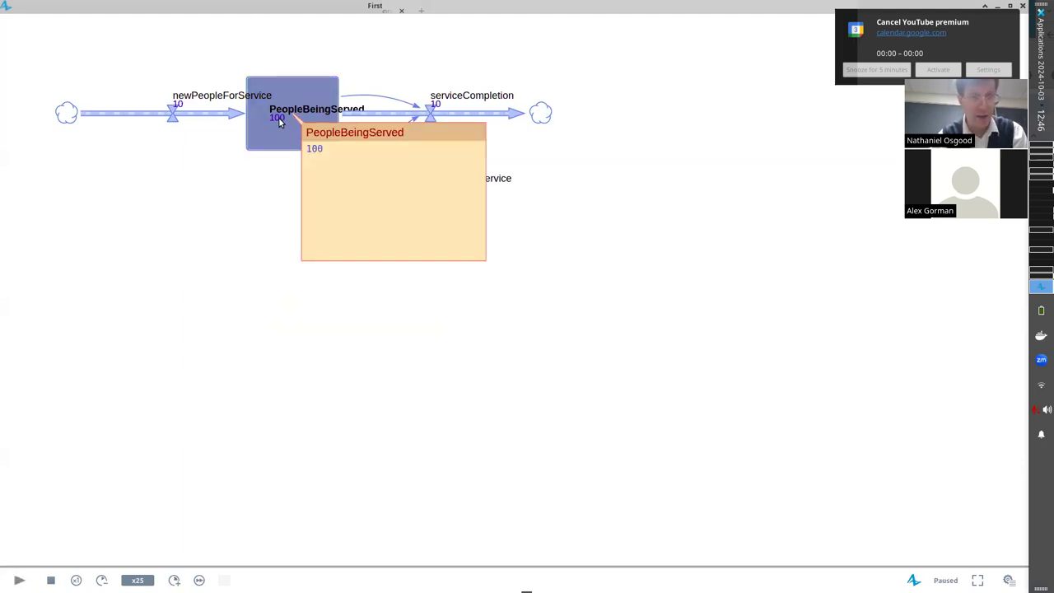
double_click(321, 150)
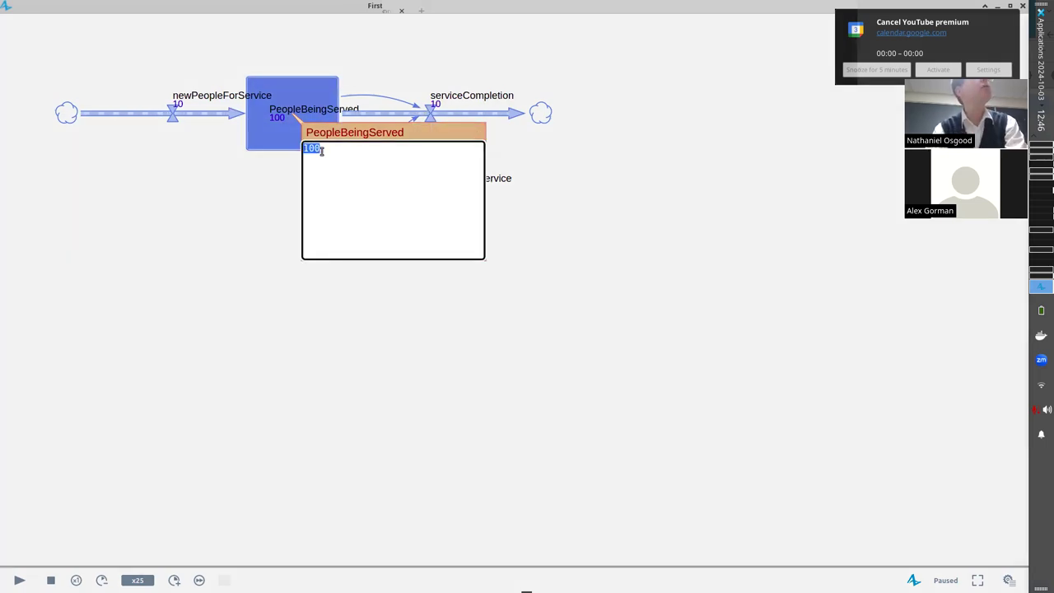
type("50")
key("Return")
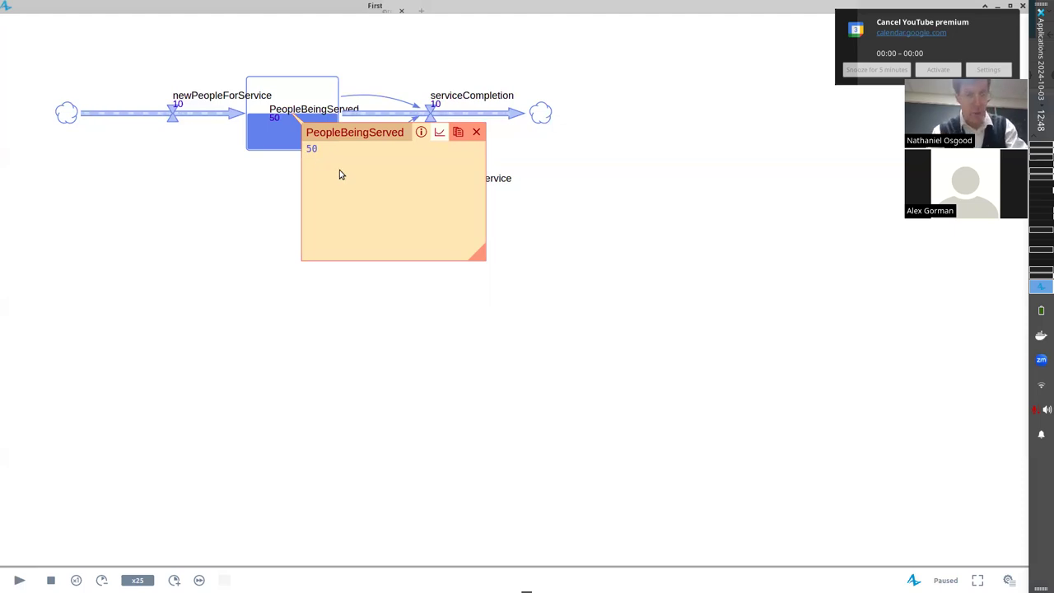
Run from 50, pause, and view the enlarged graph climbing to 99.999 before closing it
left_click(19, 580)
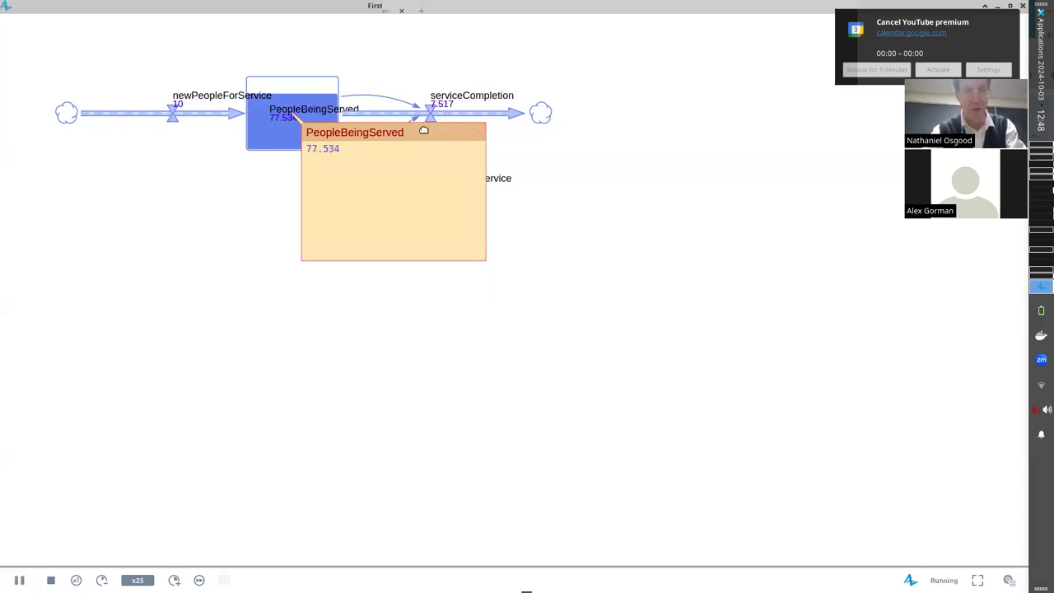
left_click(439, 132)
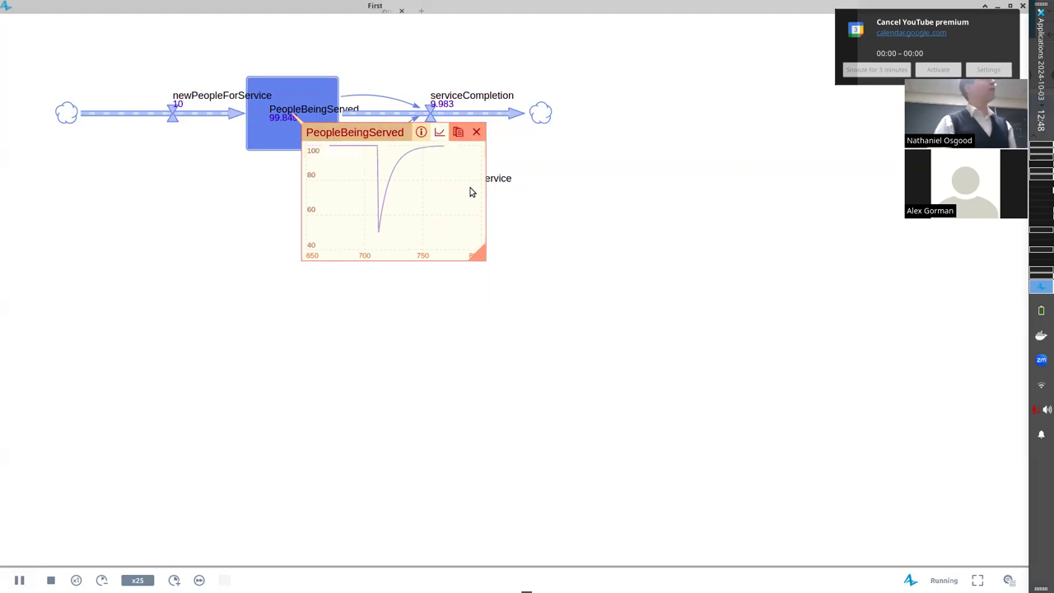
left_click(19, 580)
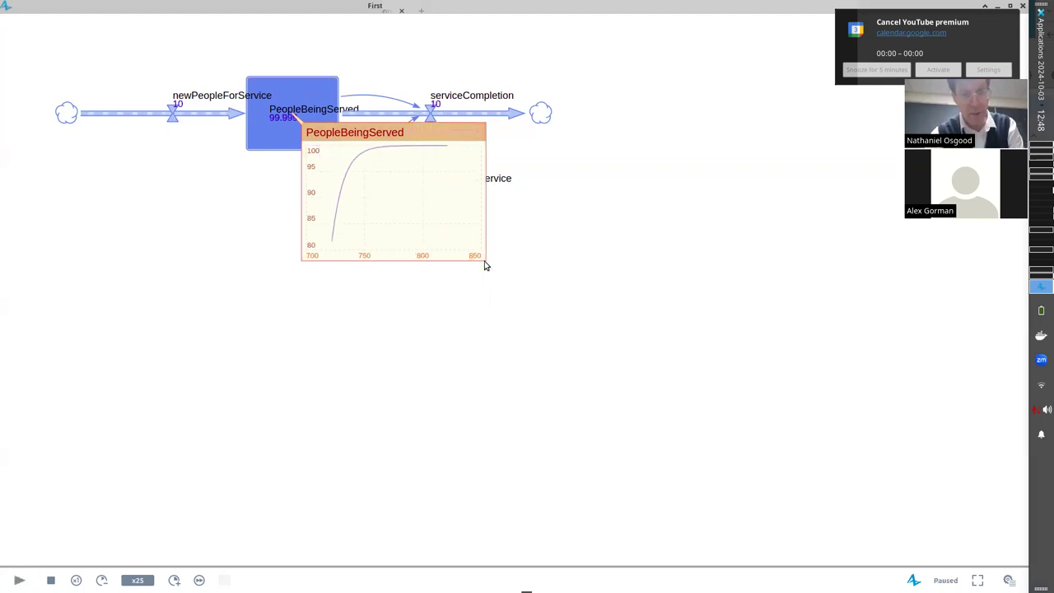
left_click_drag(486, 260, 667, 455)
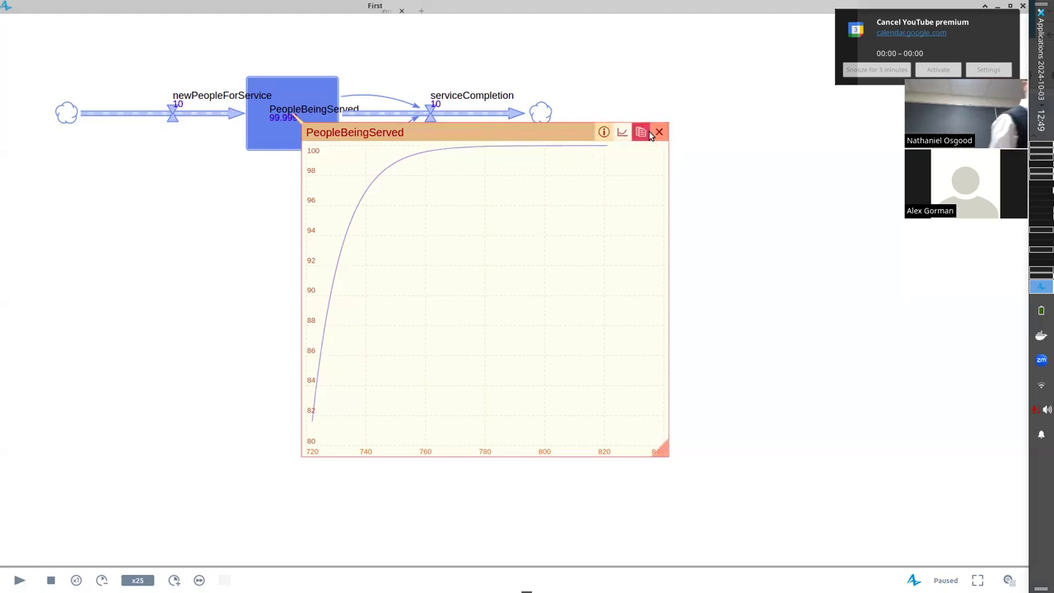
scroll(656, 146, "up", 1)
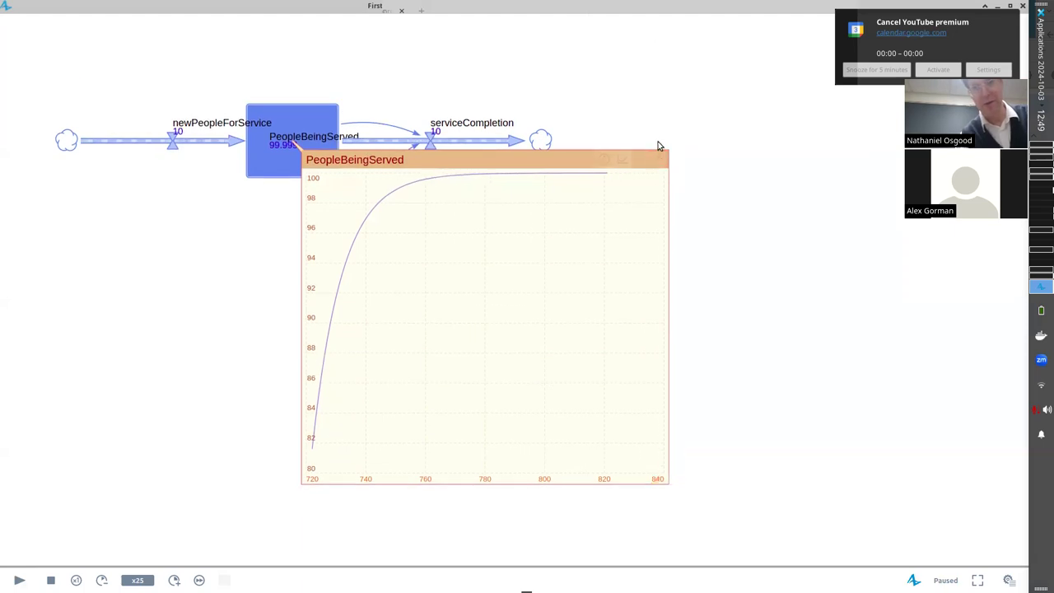
left_click(658, 161)
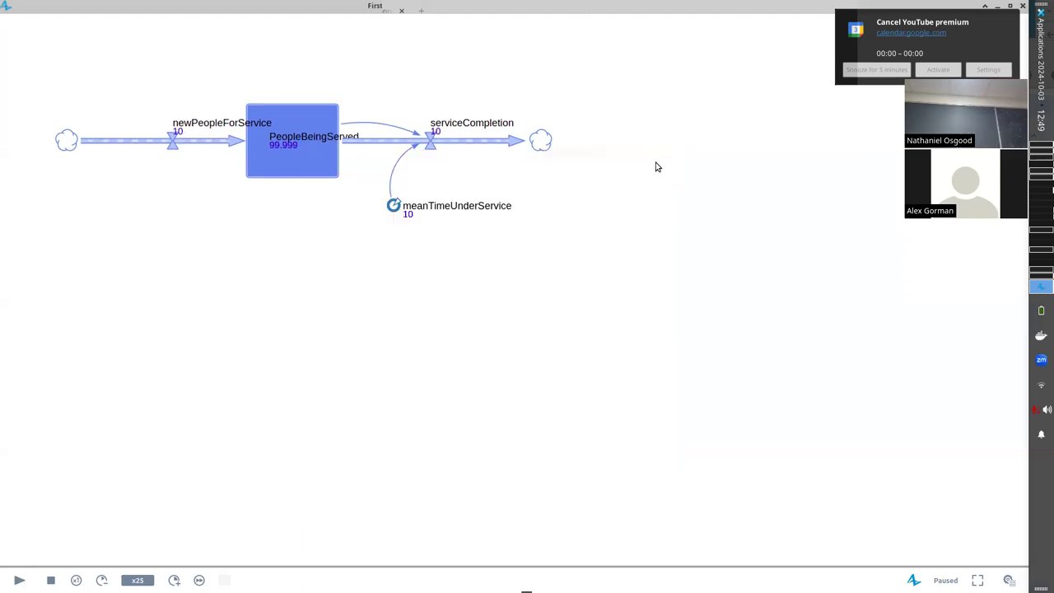